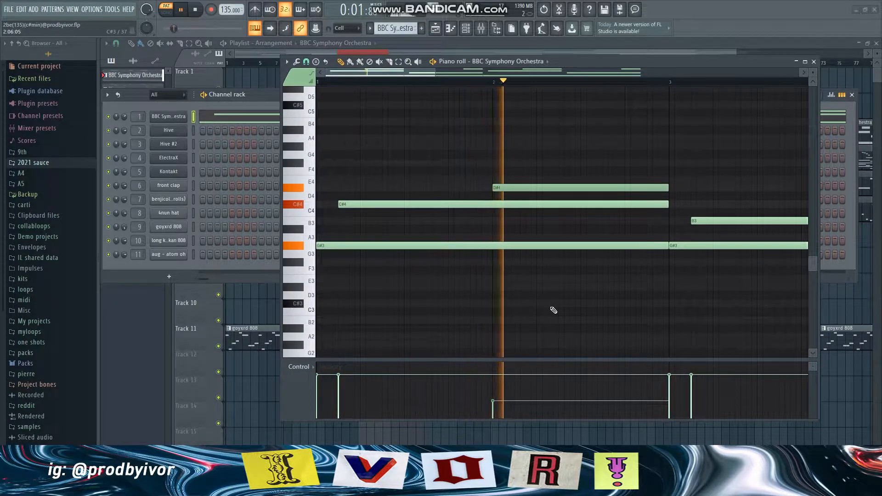
Listen to the full BBC Symphony Orchestra pattern with all its notes in view, then stop playback and close the piano roll
scroll(554, 310, down, 4)
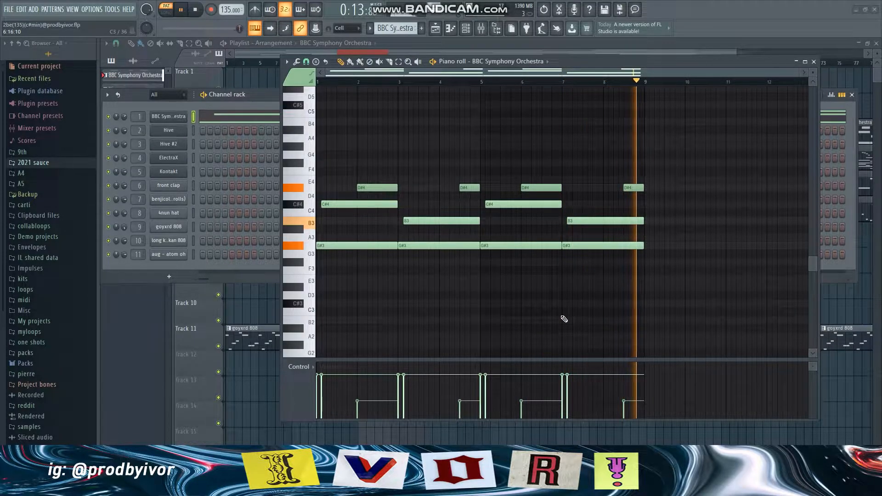
key(space)
click(813, 61)
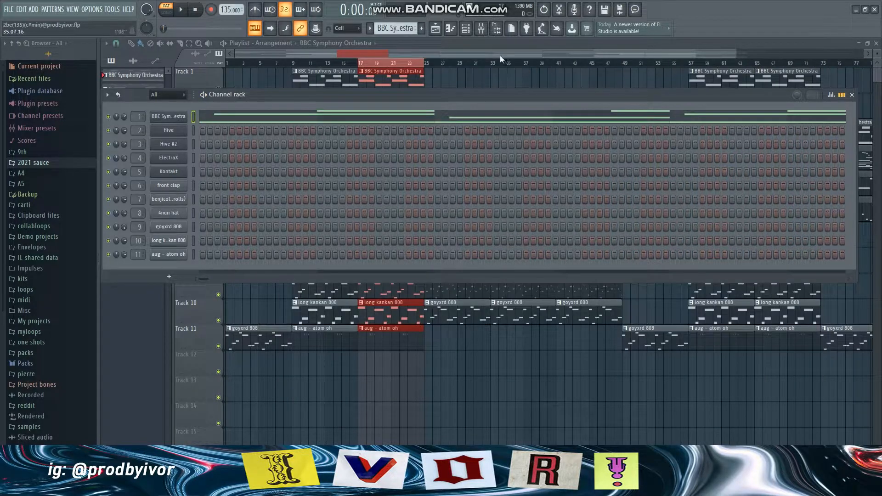
Inspect the Fruity delay 2 and Fruity parametric EQ 2 settings on the BBC Symphony Orchestra mixer track
key(F9)
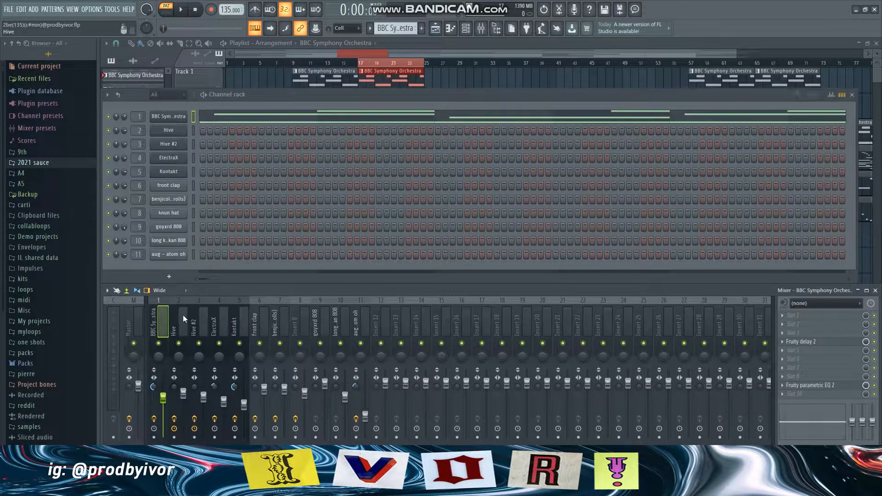
click(818, 342)
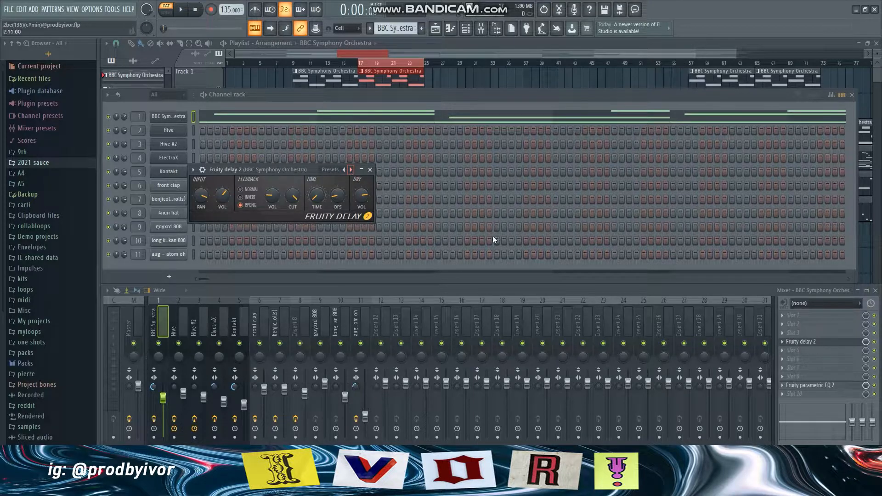
click(819, 386)
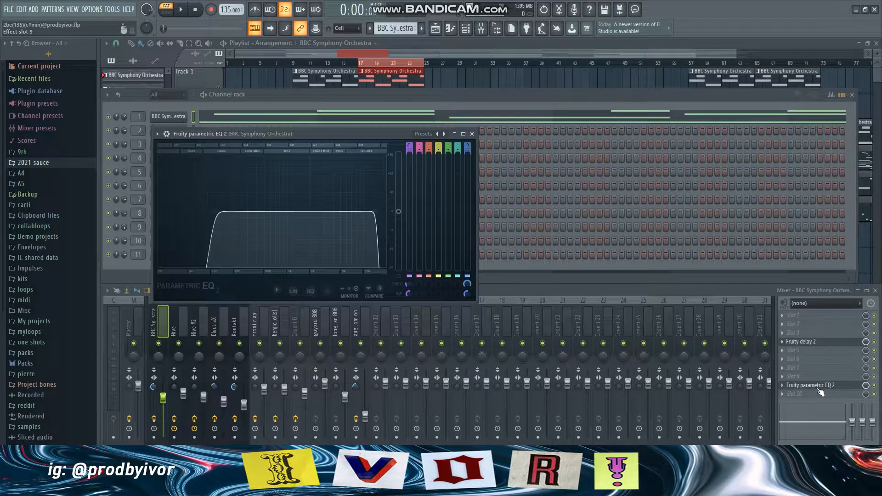
click(822, 389)
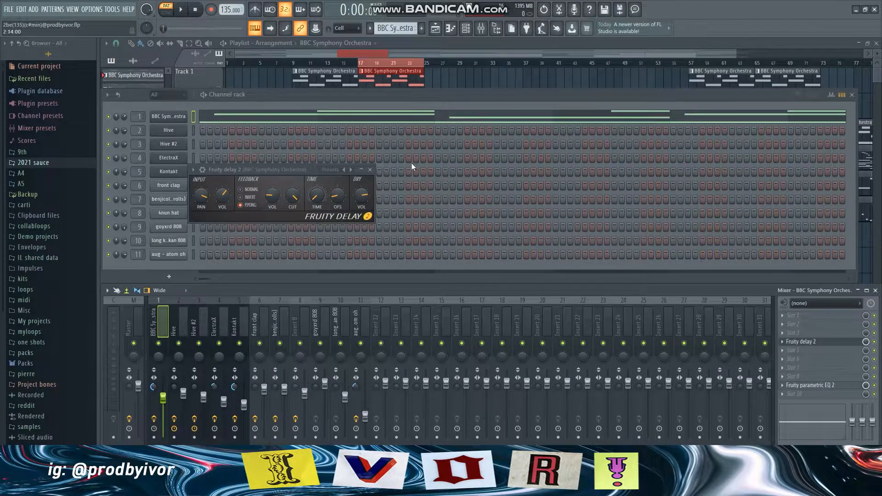
click(370, 169)
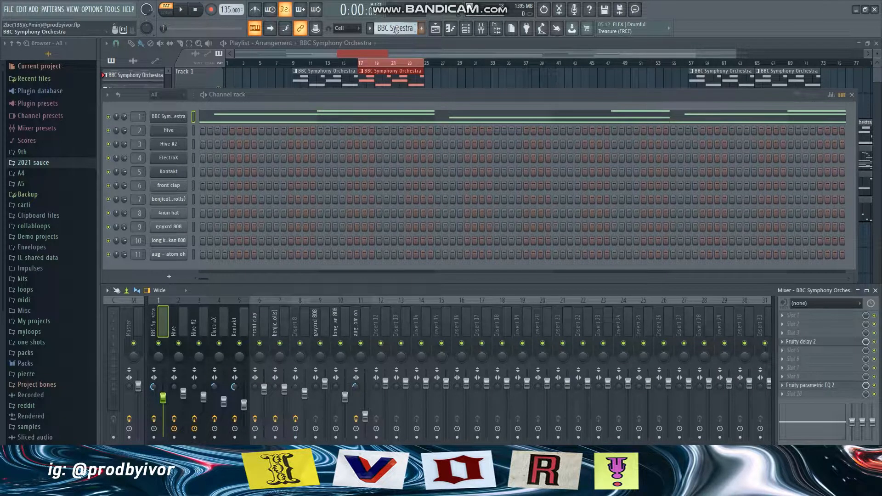
Switch to the Hive pattern and examine its notes in the piano roll, fitting the whole pitch range in view
scroll(396, 28, down, 1)
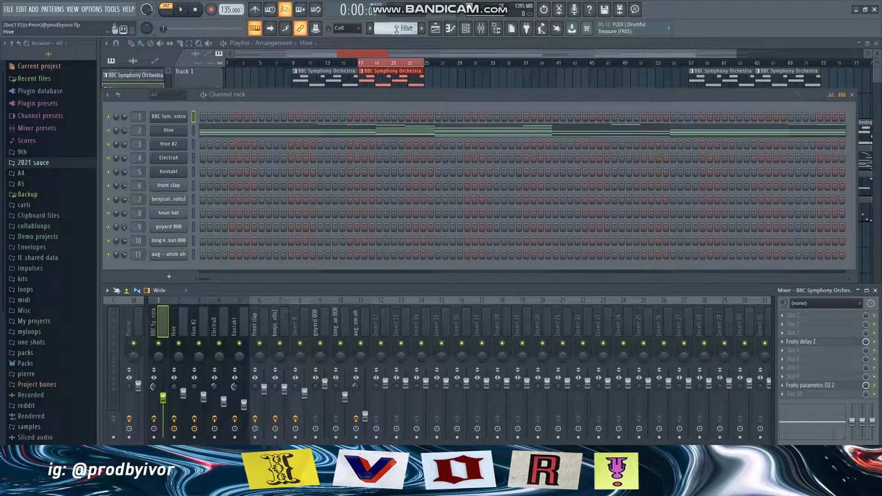
click(354, 136)
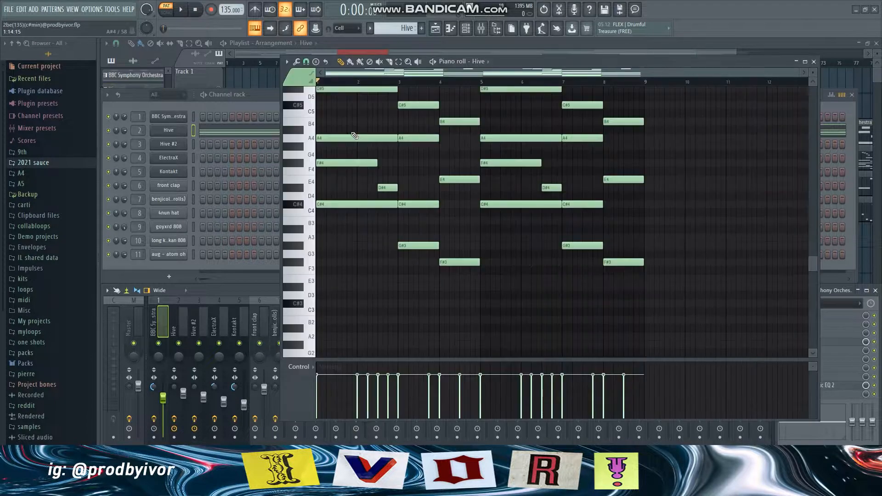
scroll(536, 272, up, 5)
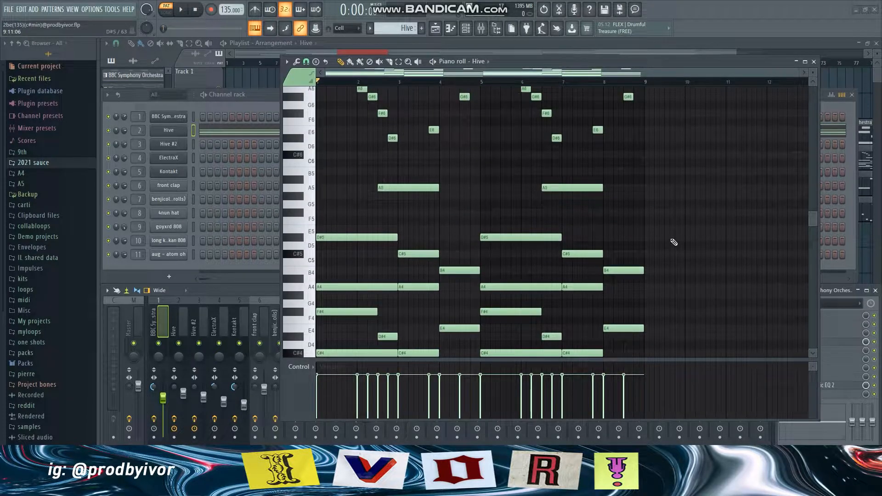
scroll(672, 240, up, 4)
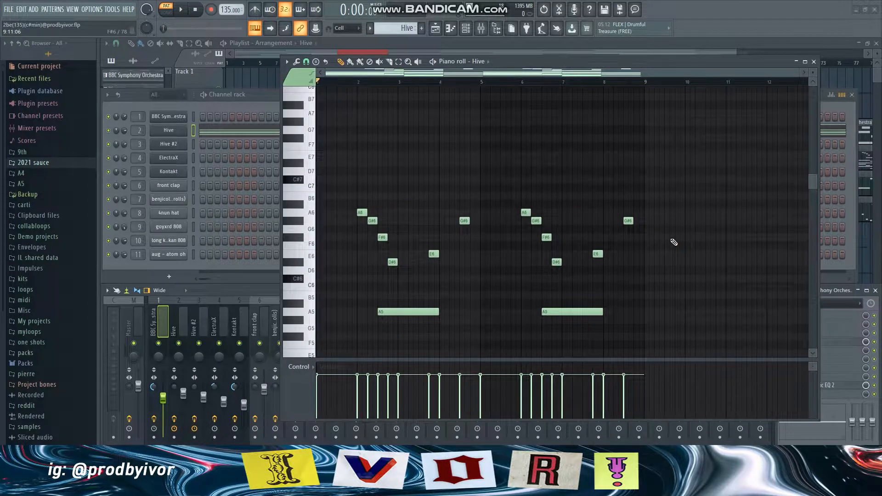
scroll(776, 184, down, 3)
drag(812, 72, 813, 78)
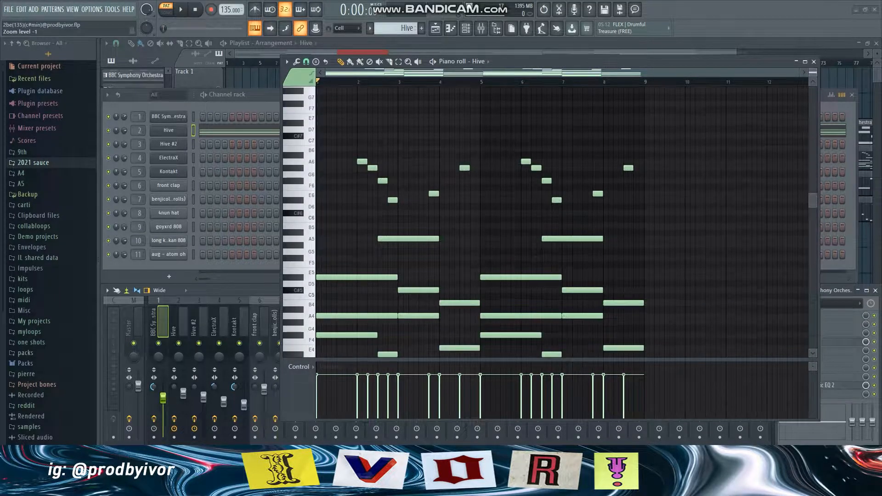
scroll(699, 203, down, 3)
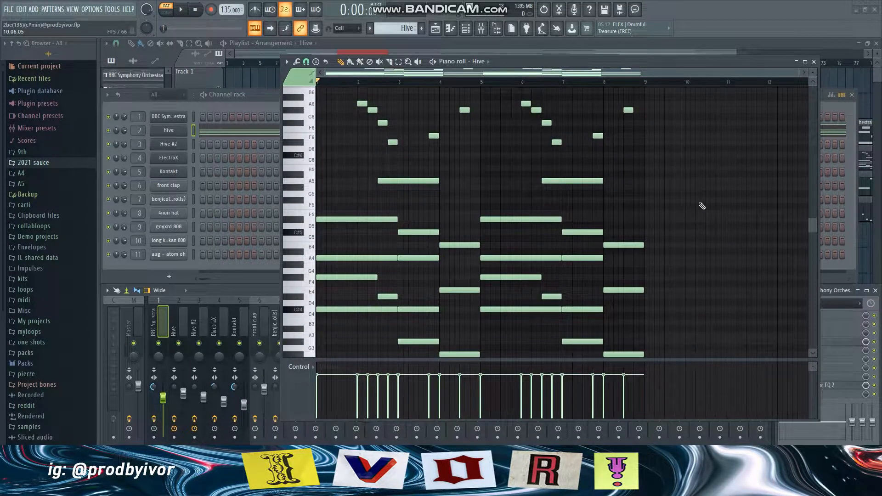
scroll(703, 202, down, 1)
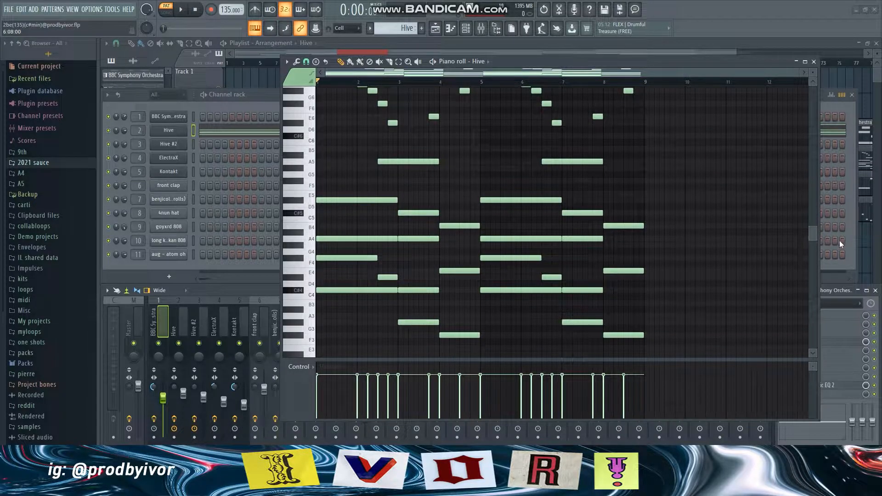
drag(812, 236, 813, 231)
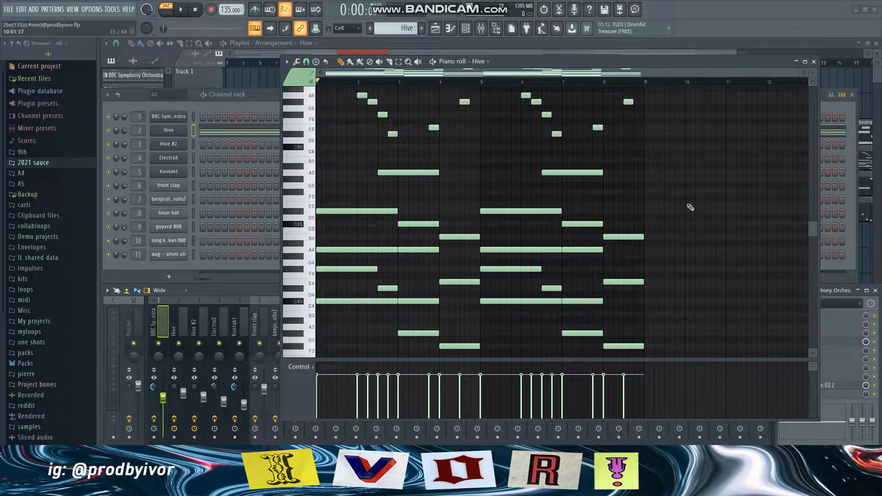
Listen to the Hive pattern, stop playback and close its piano roll
key(space)
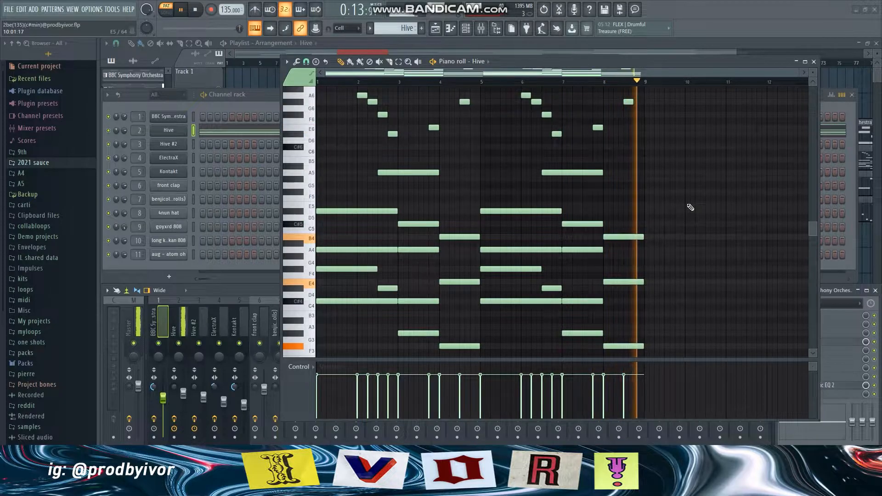
key(space)
click(814, 62)
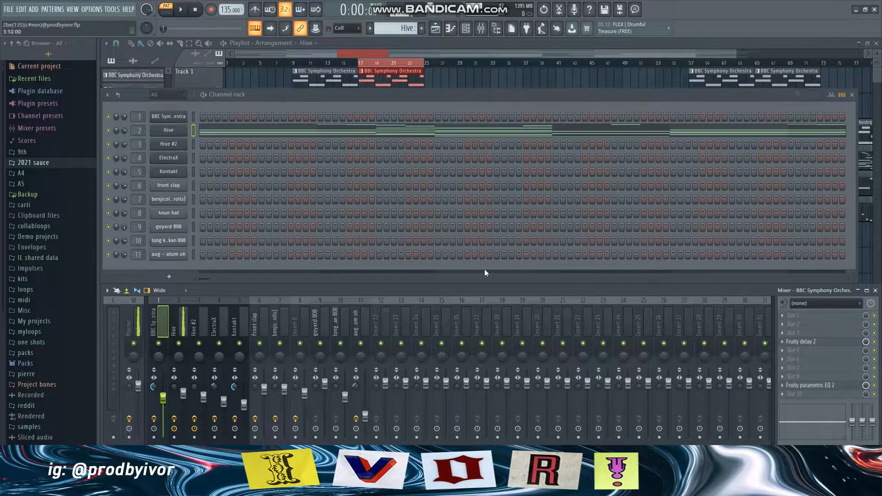
Inspect the Fruity delay 2, Fruity Reeverb 2 and Fruity parametric EQ 2 settings on the Hive mixer track
click(183, 318)
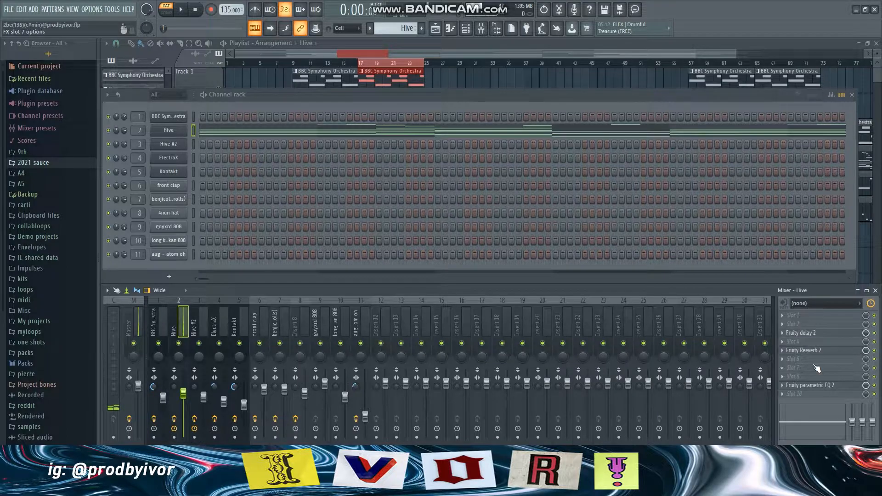
click(831, 334)
click(831, 335)
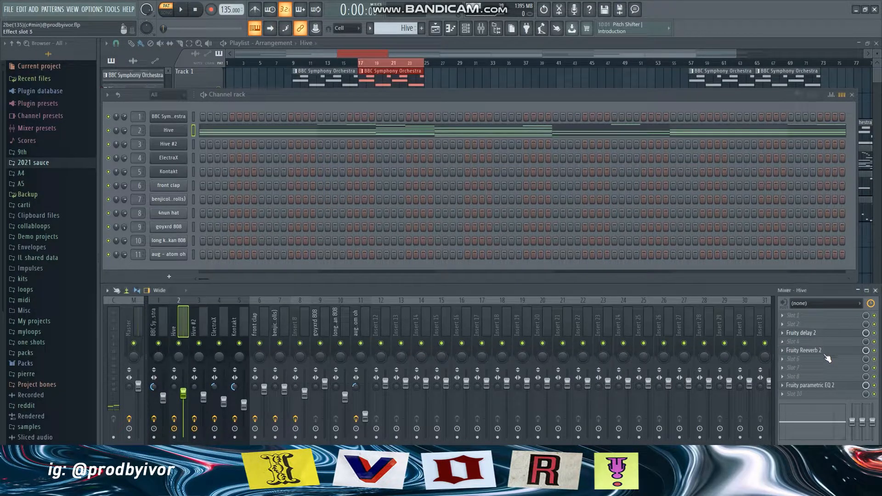
click(825, 353)
click(824, 354)
click(810, 387)
click(809, 386)
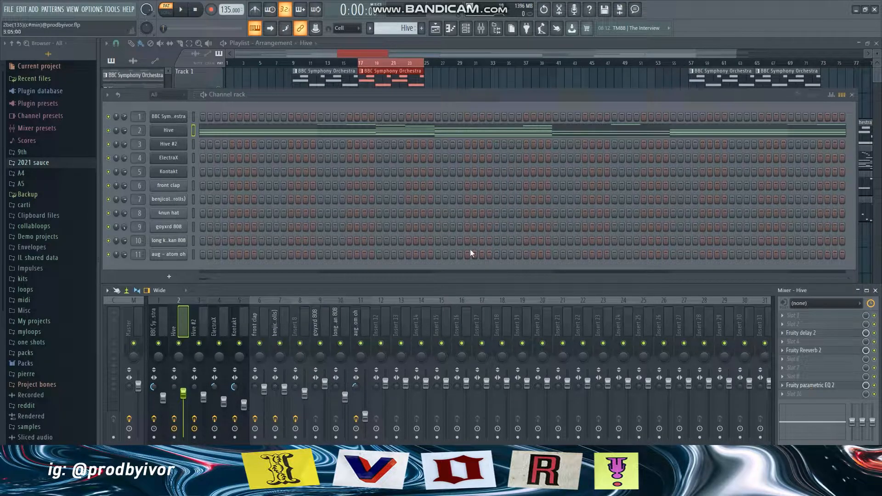
Switch to the Hive #2 pattern and check the presets loaded in the Hive and Hive #2 instruments
scroll(396, 28, down, 1)
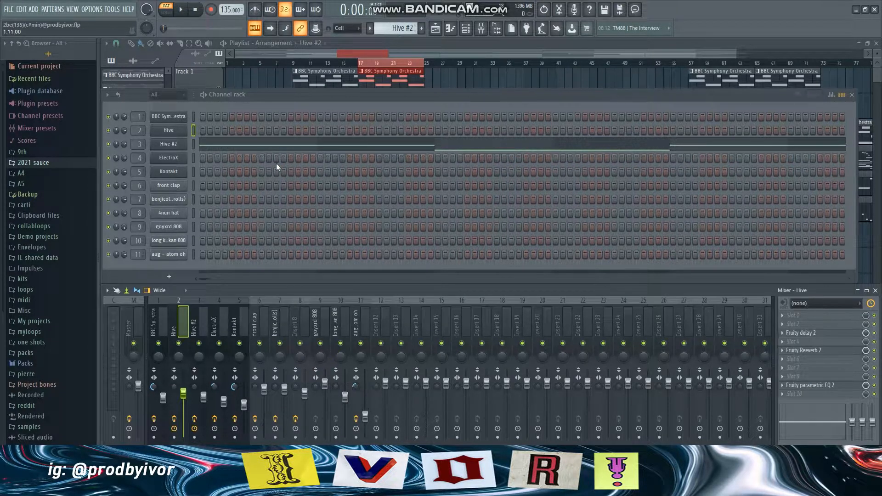
click(176, 135)
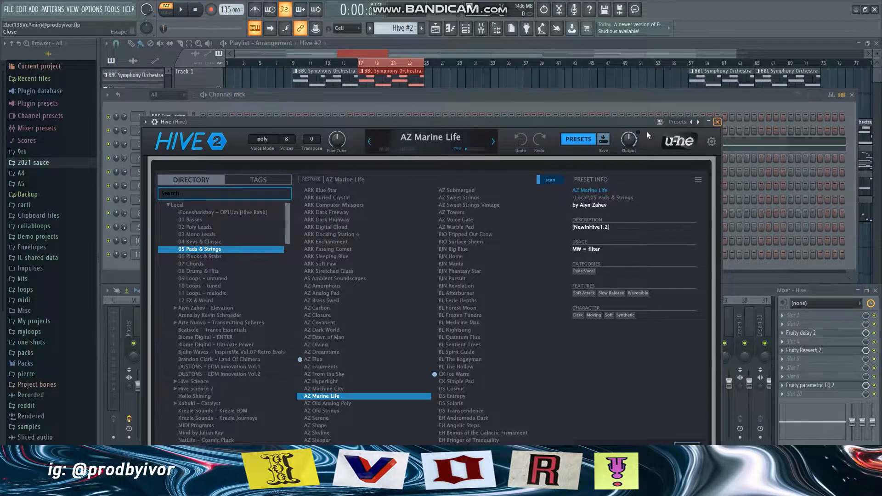
click(716, 122)
click(172, 145)
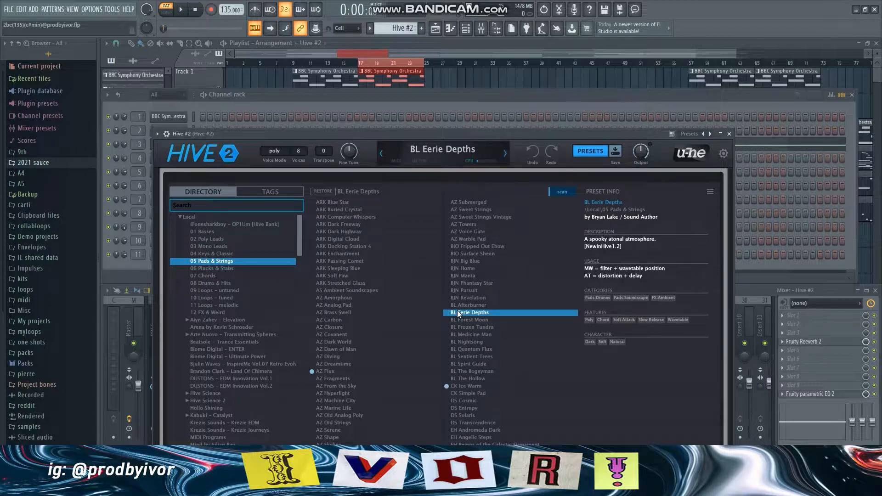
click(729, 133)
Examine the Hive #2 pattern's notes in the piano roll while playing it through, then stop and close the piano roll
click(423, 147)
scroll(478, 246, up, 2)
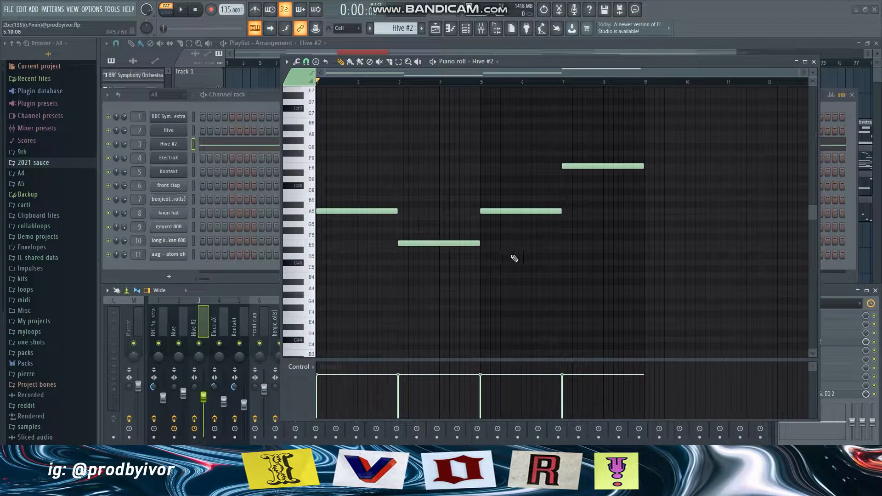
key(space)
drag(813, 73, 814, 66)
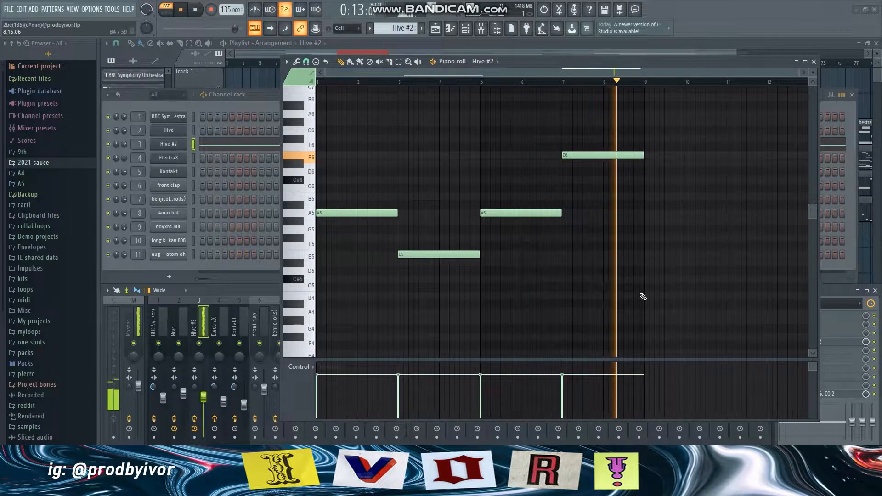
key(space)
click(815, 62)
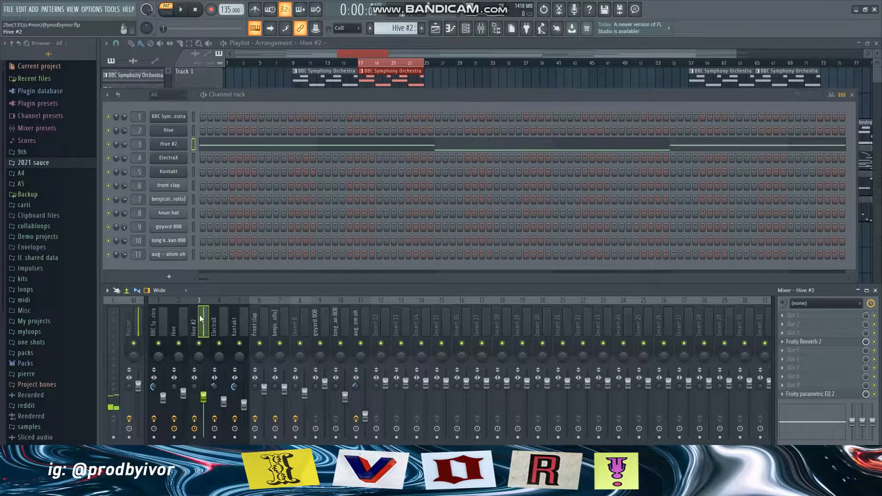
Inspect the Fruity Reeverb 2 and Fruity parametric EQ 2 settings on the Hive #2 mixer track
click(808, 343)
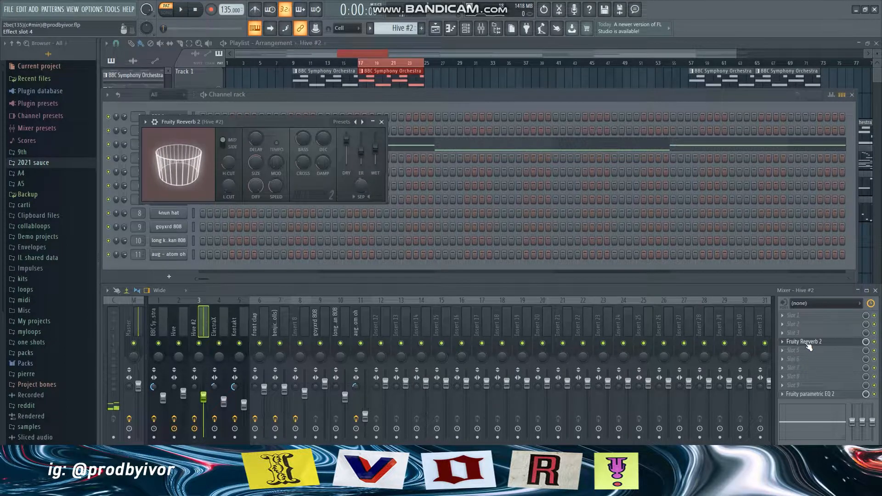
click(807, 342)
click(824, 394)
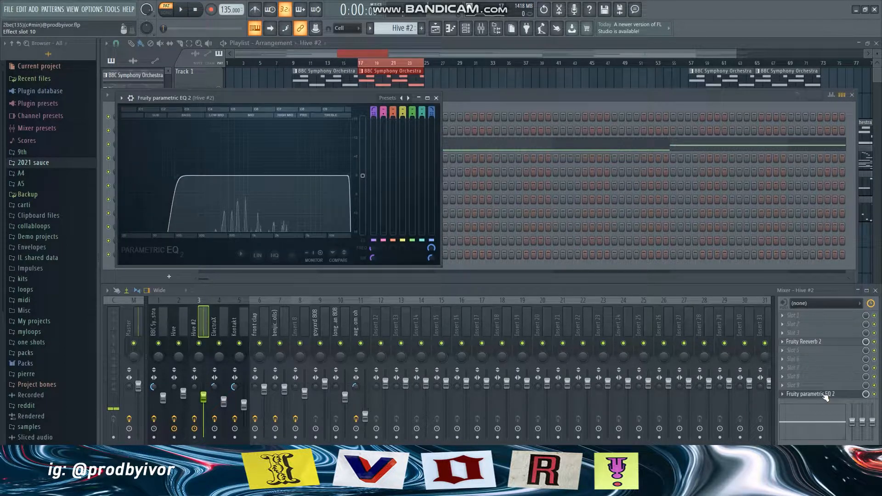
click(825, 395)
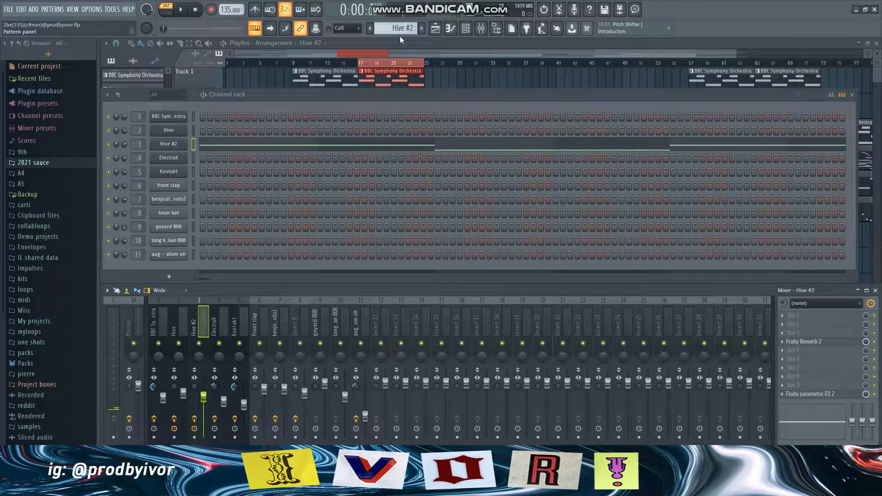
Switch to the ElectraX pattern and check the preset loaded in the ElectraX instrument
scroll(397, 31, down, 1)
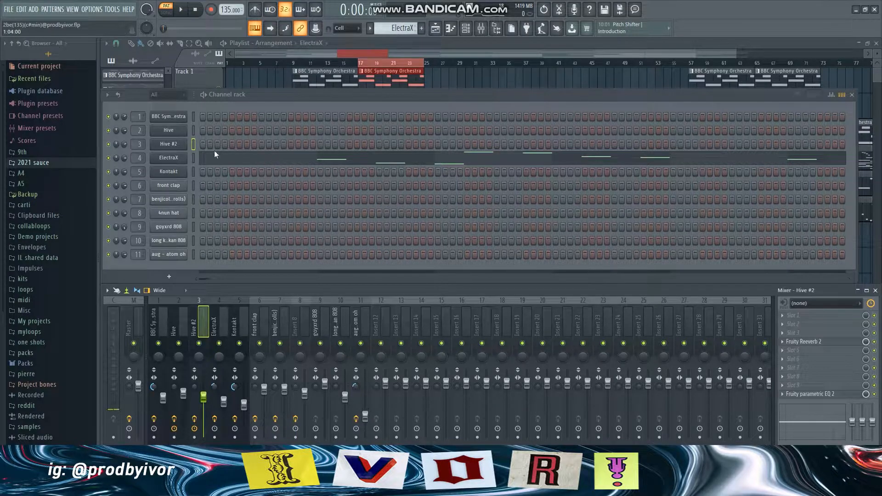
click(182, 159)
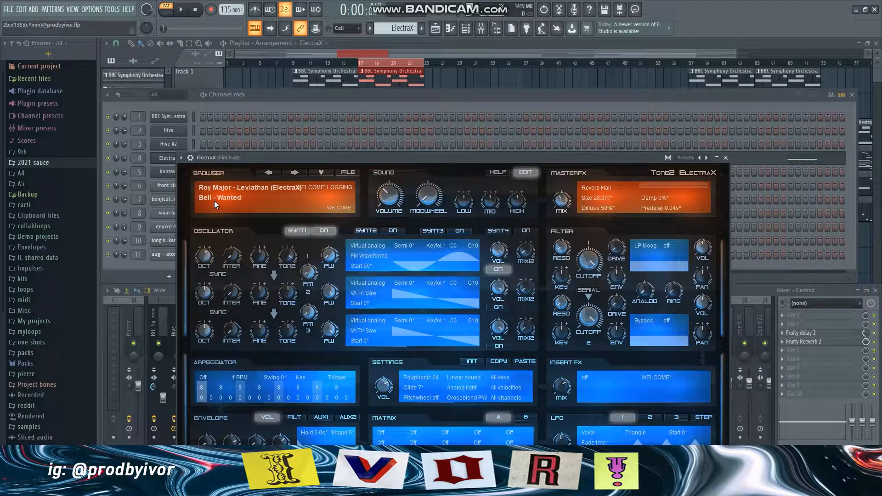
click(725, 158)
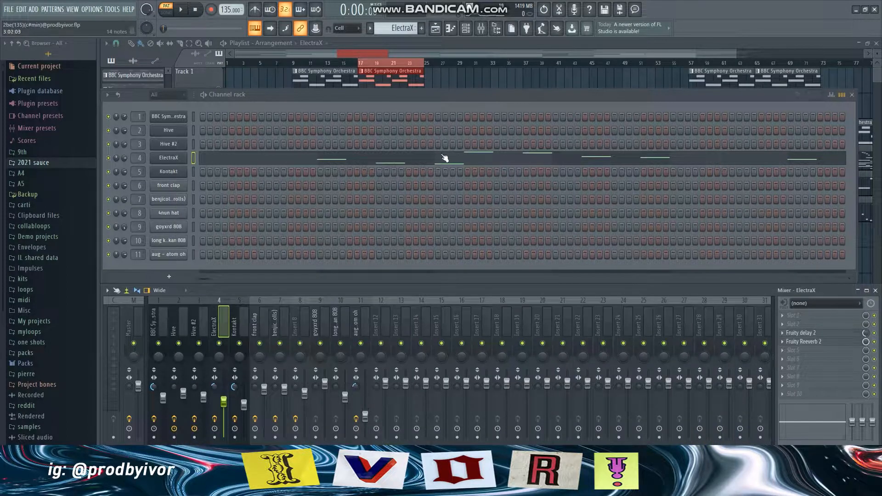
Examine the ElectraX pattern's notes in the piano roll, play the pattern and stop playback
click(438, 160)
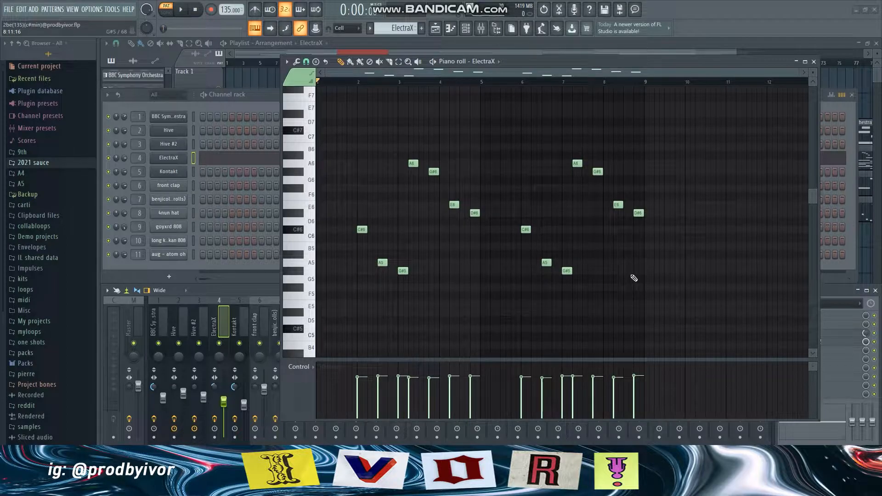
key(space)
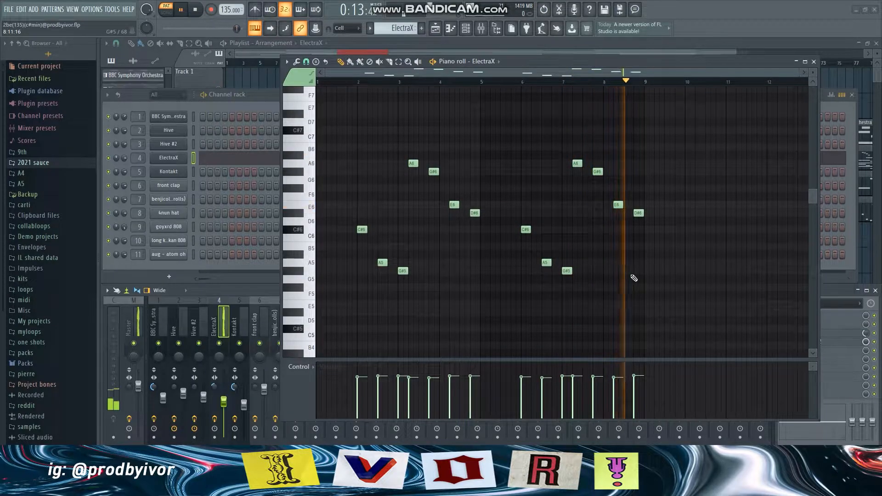
key(space)
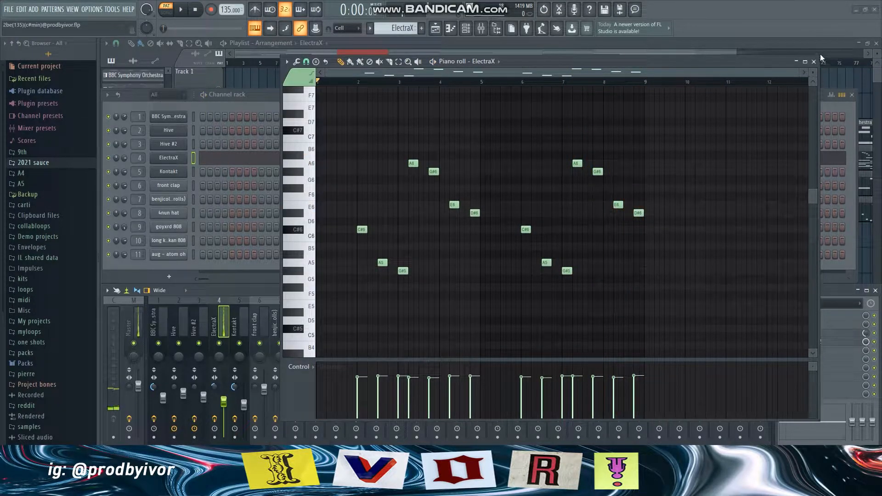
Close the ElectraX piano roll, switch to the Kontakt pattern and inspect the Sordino Violins instruments loaded in Kontakt
click(813, 62)
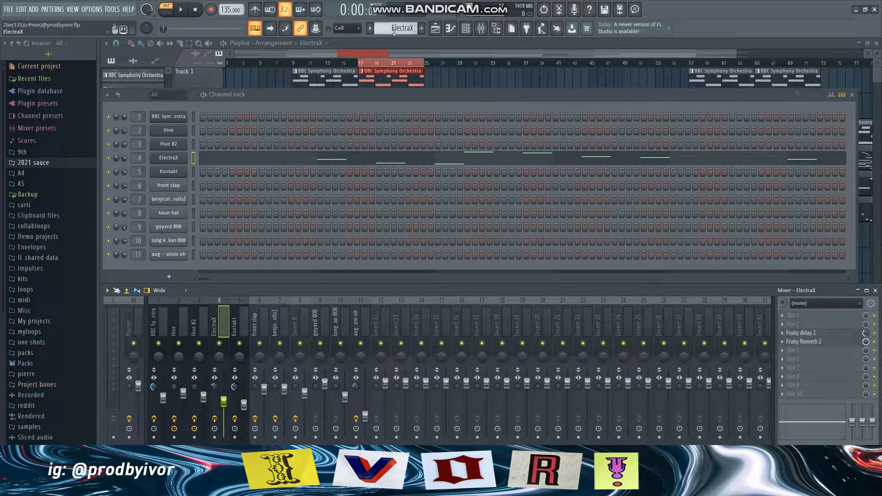
scroll(394, 30, down, 1)
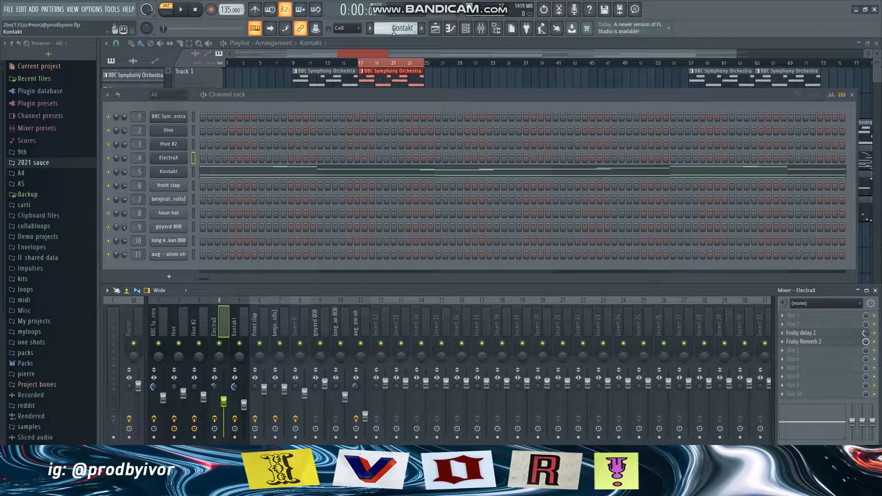
click(181, 174)
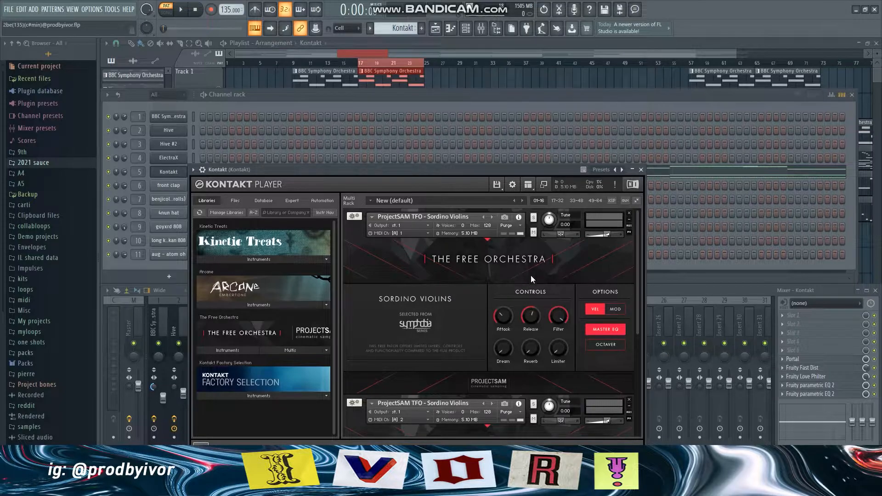
click(640, 169)
Examine the Kontakt pattern's notes in the piano roll while playing it through, then stop and close the piano roll
click(557, 172)
scroll(565, 230, up, 3)
scroll(584, 282, down, 3)
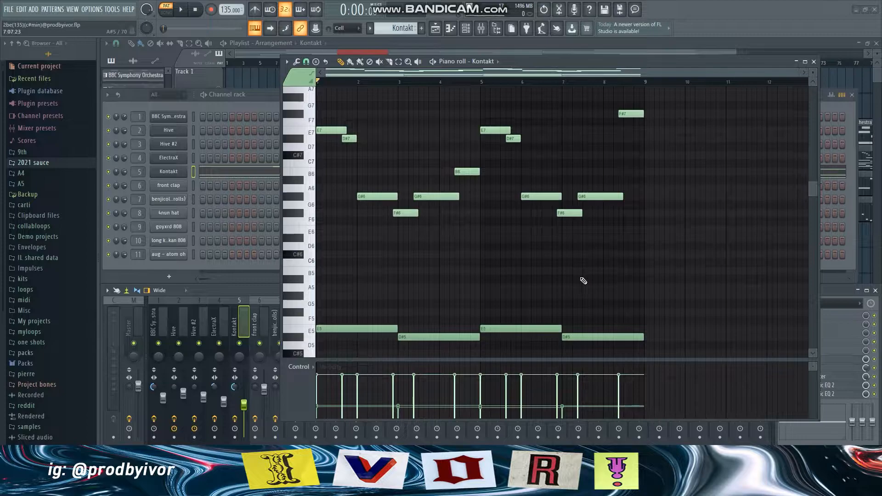
key(space)
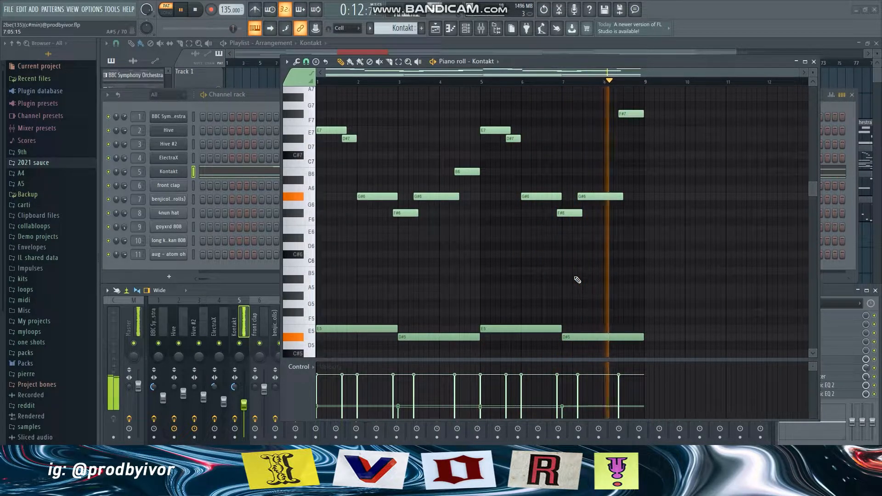
key(space)
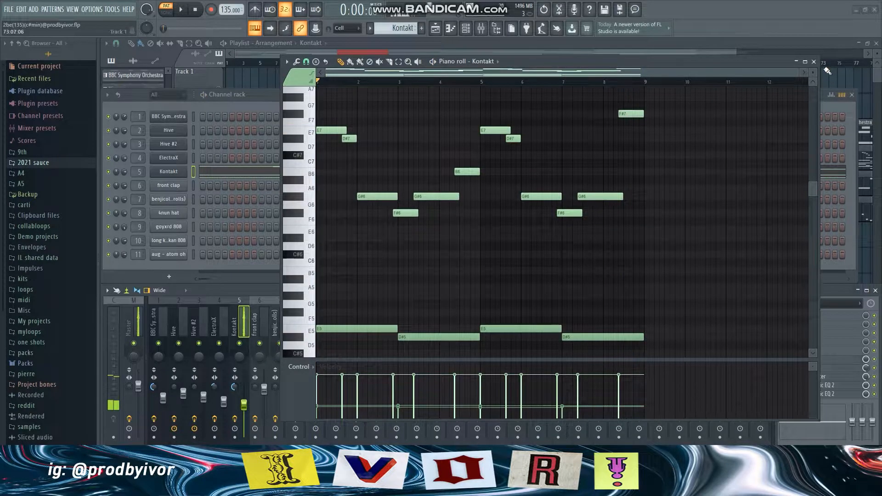
click(813, 61)
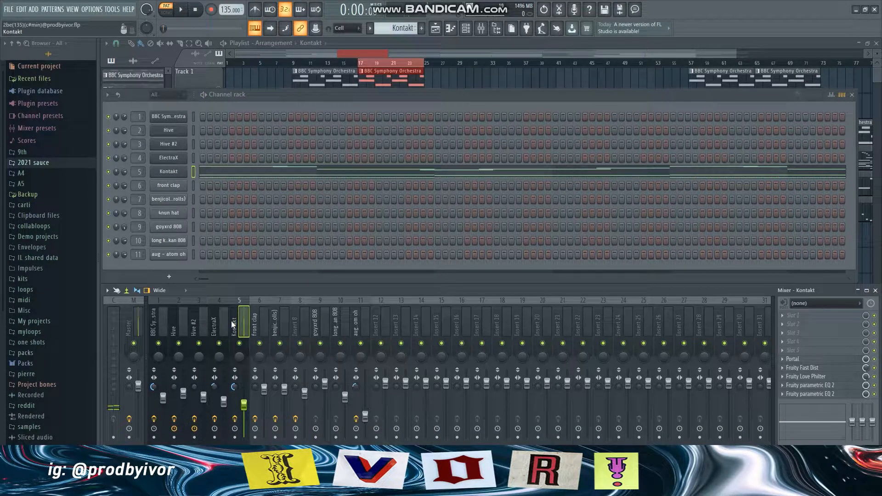
Inspect the Portal, Fruity Fast Dist and Fruity Love Philter settings on the Kontakt mixer track
click(815, 360)
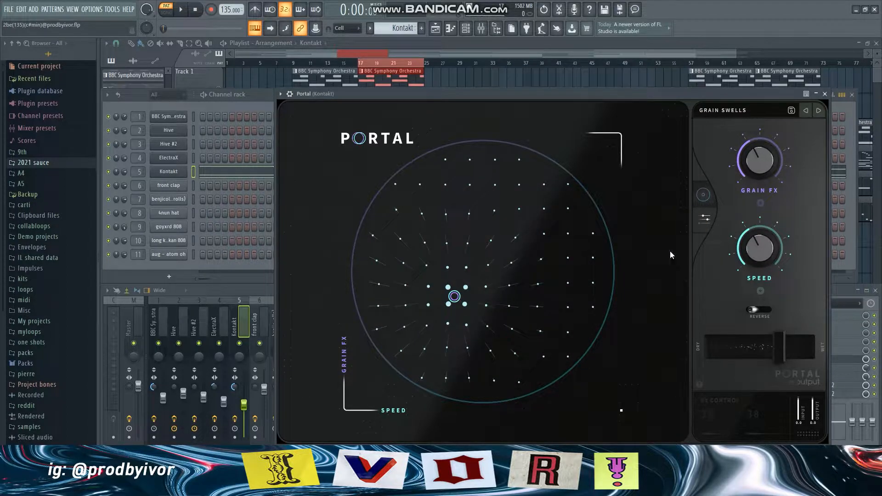
click(826, 94)
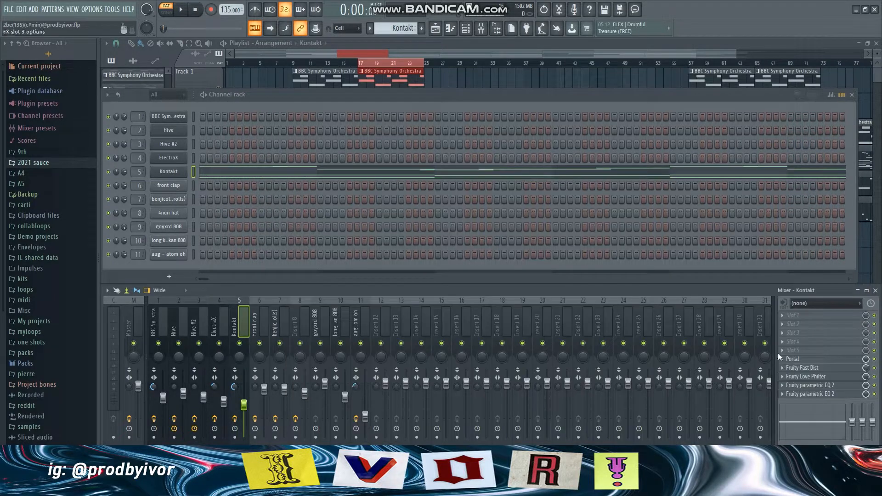
click(811, 369)
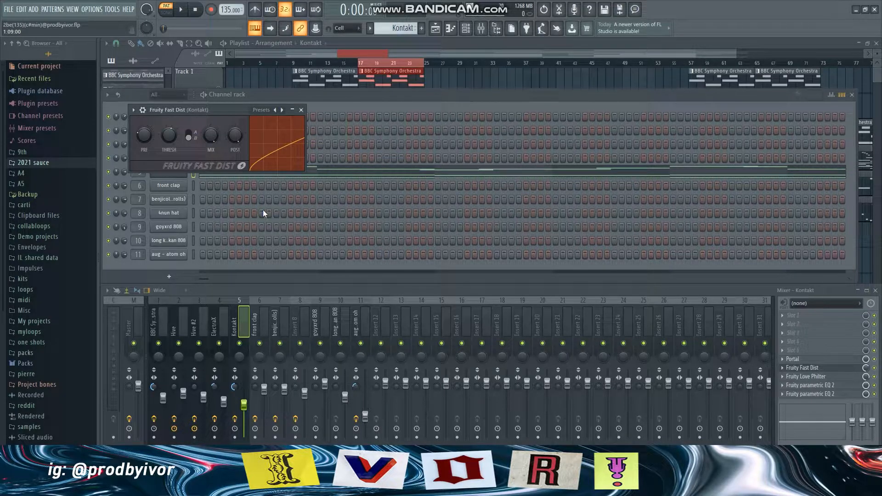
click(301, 110)
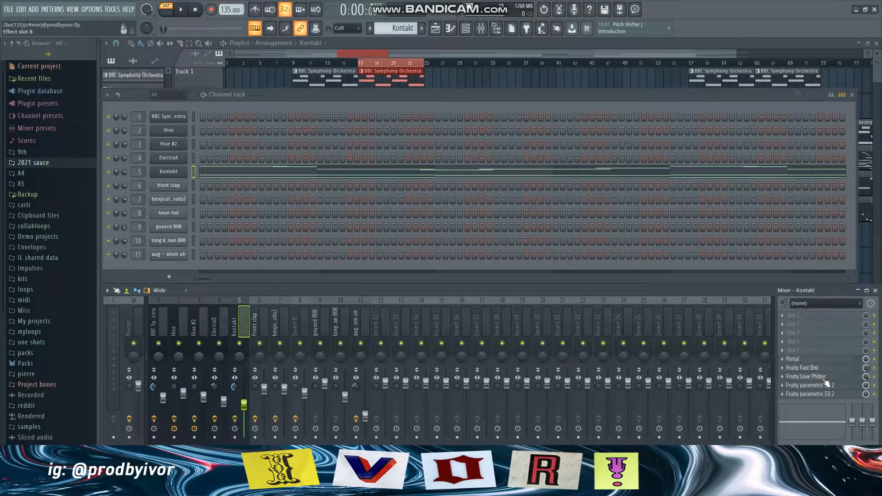
click(822, 378)
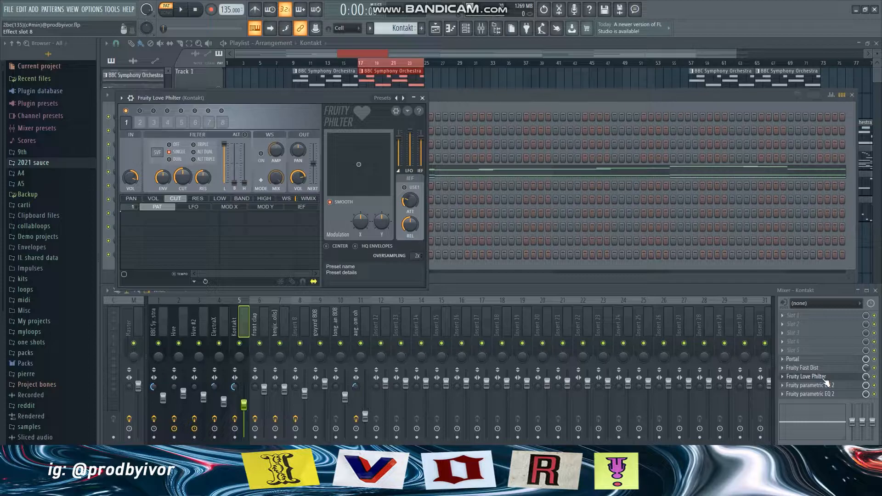
click(422, 98)
Inspect the curves of both Fruity parametric EQ 2 effects on the Kontakt mixer track
click(843, 386)
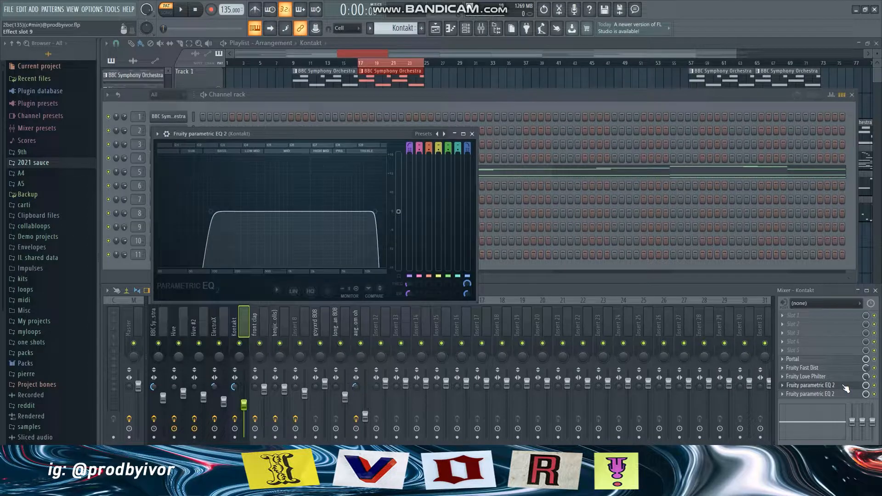
click(843, 386)
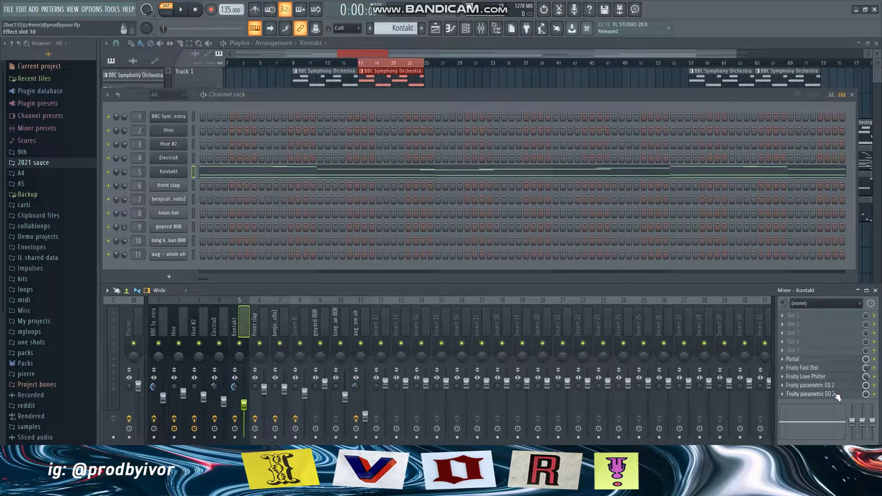
click(833, 394)
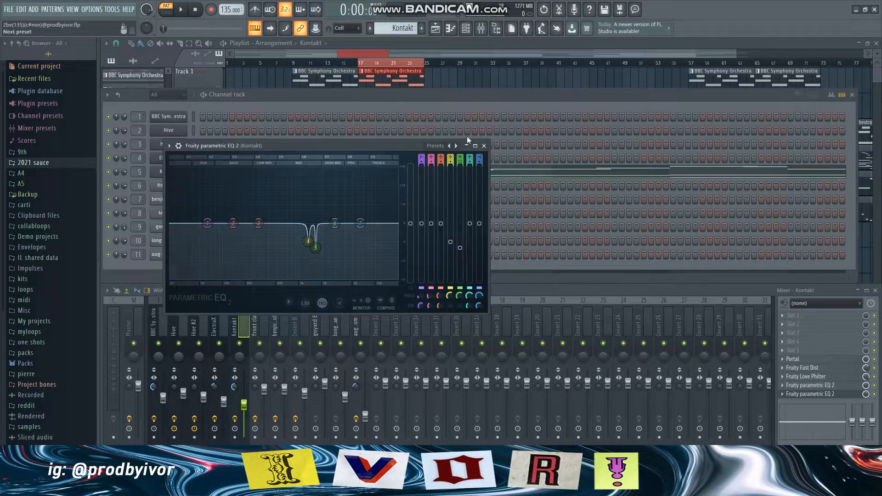
click(485, 145)
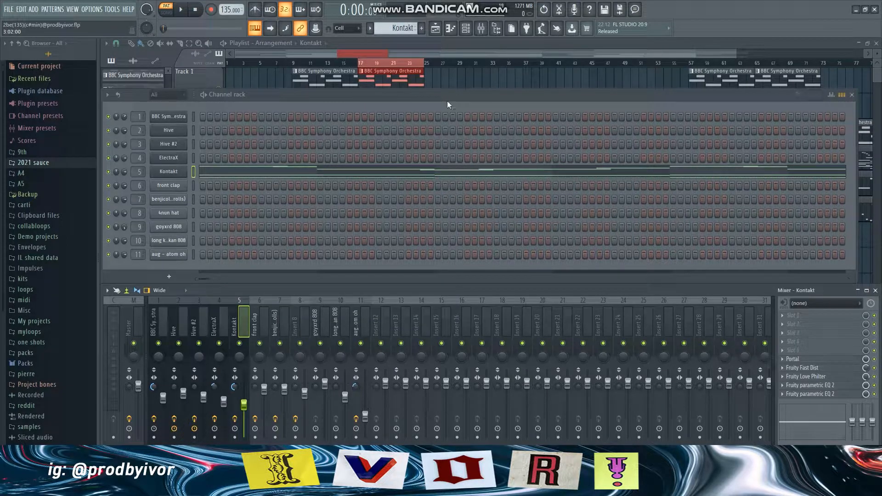
Mute the front clap, snare, hat, 808 and aug - atom oh clips at bar 17 and place the song position there
click(451, 84)
drag(398, 363, 371, 238)
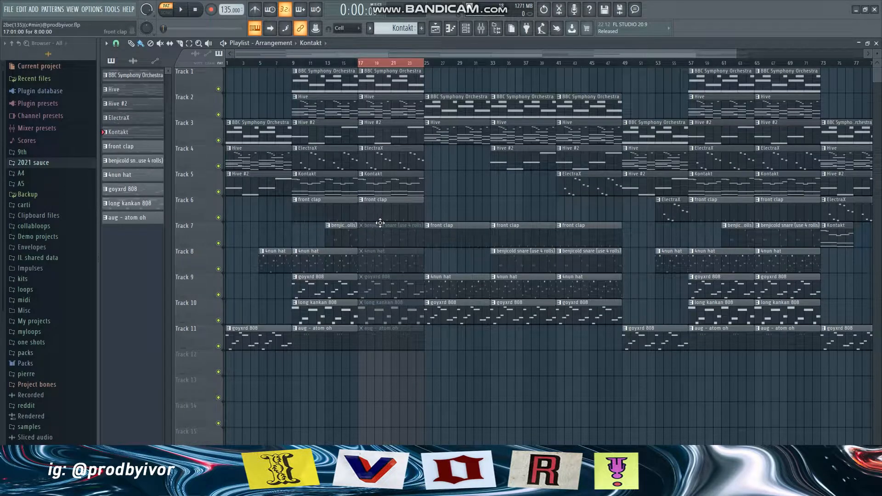
alt+right_click(410, 202)
click(365, 64)
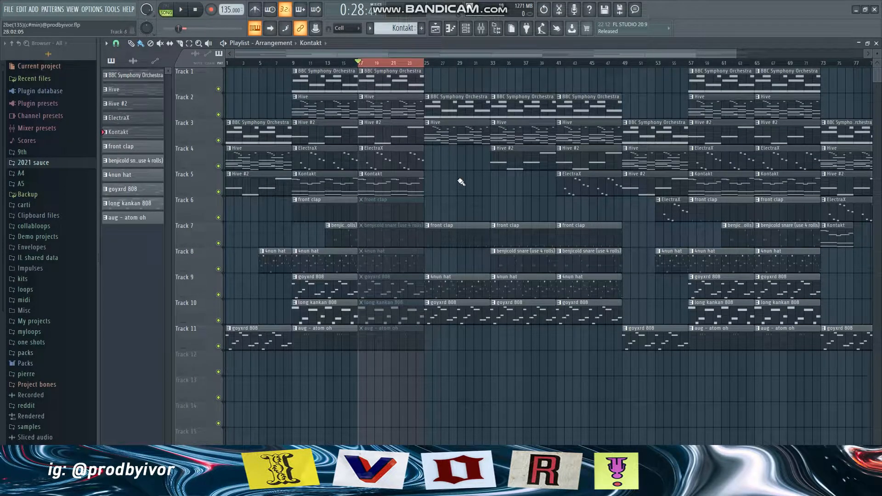
Play the melody clips from bar 17 in the playlist, stop playback and unmute the drum and 808 clips
key(space)
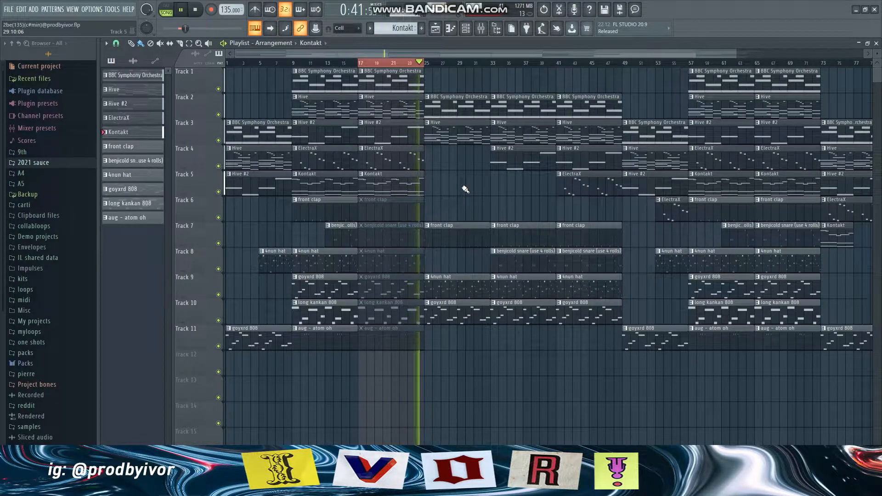
key(space)
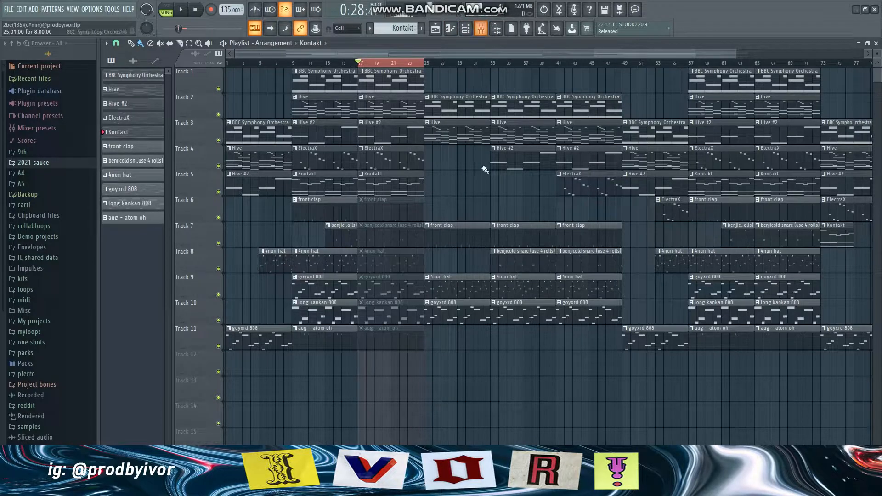
drag(409, 337, 390, 214)
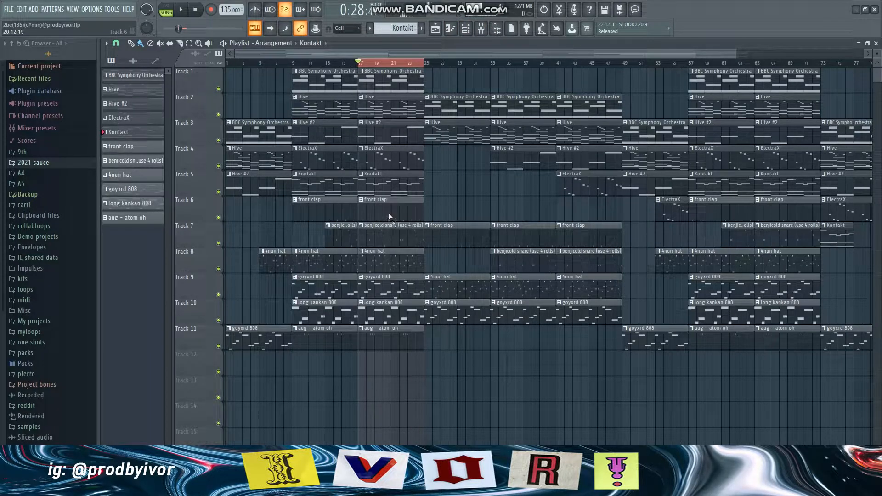
Switch to the front clap pattern in the channel rack and inspect the front clap sampler settings
click(466, 28)
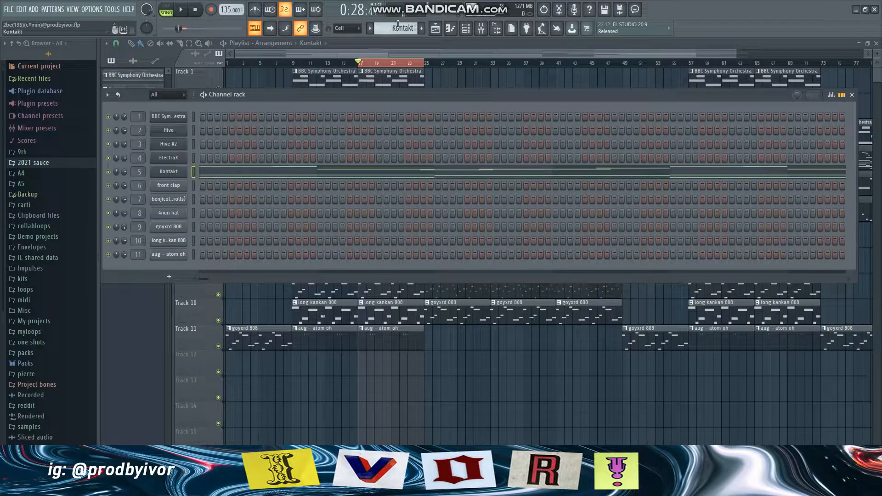
scroll(396, 27, down, 1)
click(179, 186)
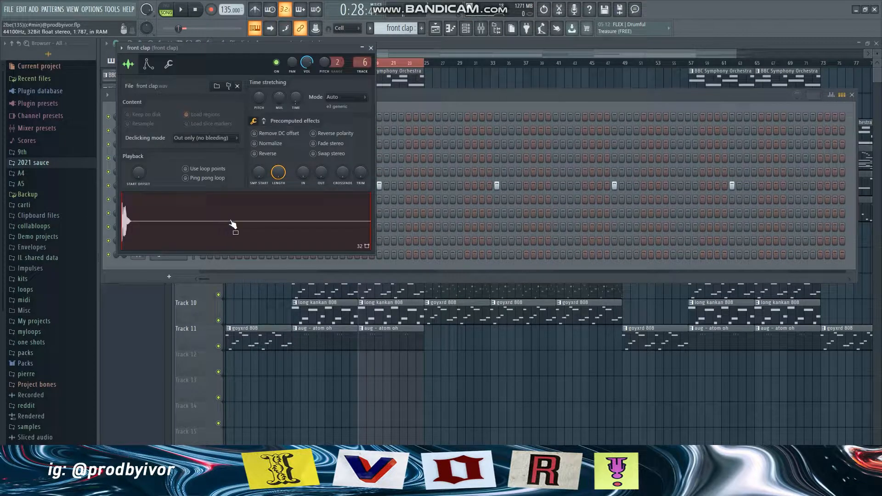
click(370, 48)
Open the front clap's piano roll along with the mixer, and move the piano roll clear of the mixer effect slots
right_click(175, 185)
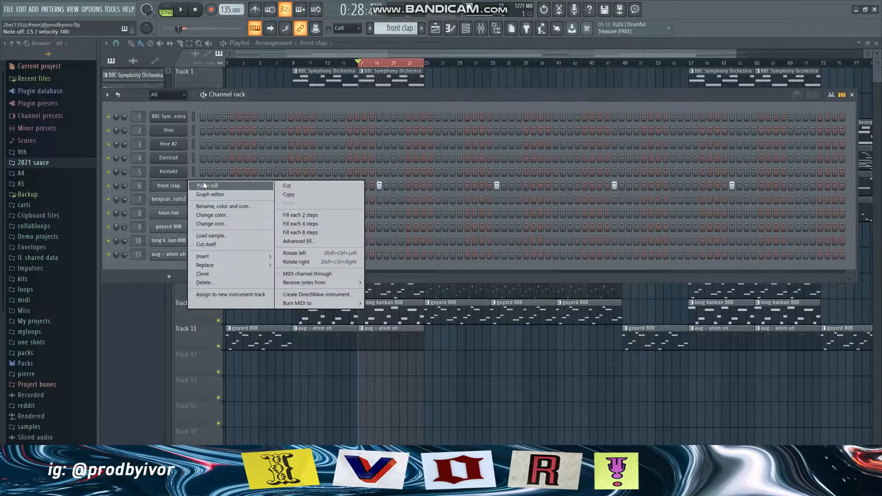
click(203, 181)
key(F9)
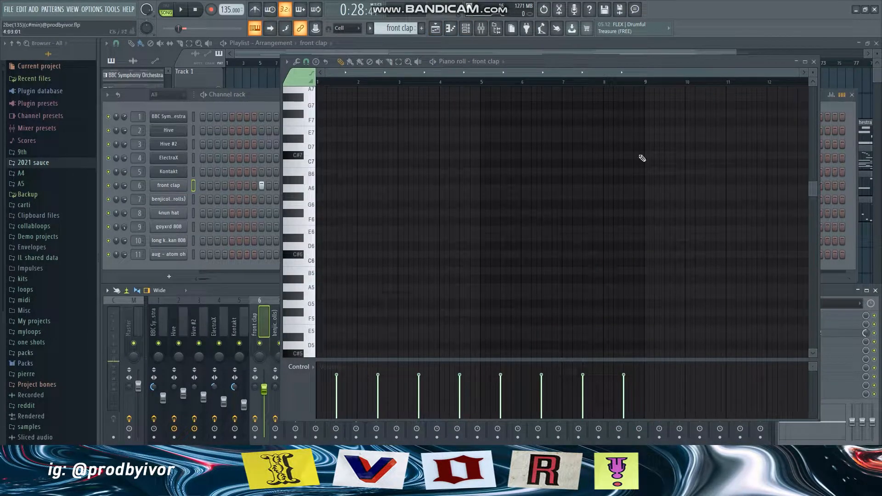
drag(748, 65, 616, 53)
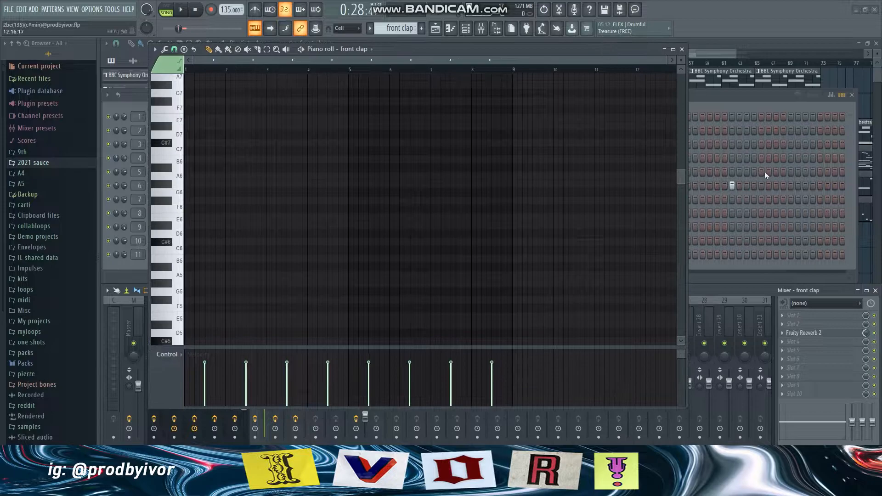
Inspect the Fruity Reeverb 2 settings and mix level on the front clap mixer track, closing the piano roll and effect
click(814, 334)
click(682, 49)
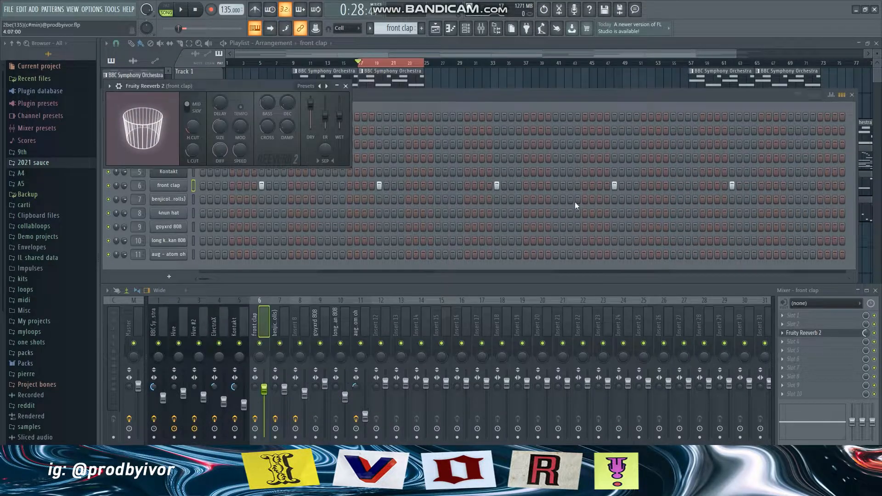
drag(201, 85, 460, 144)
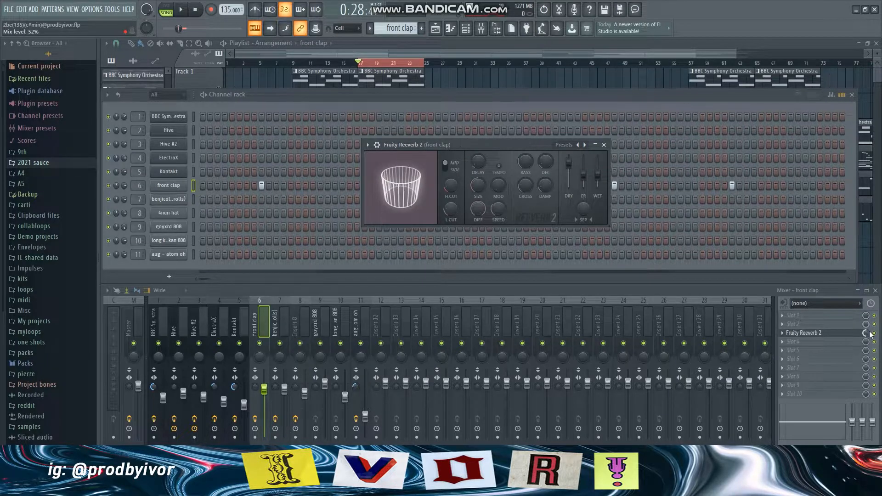
click(604, 145)
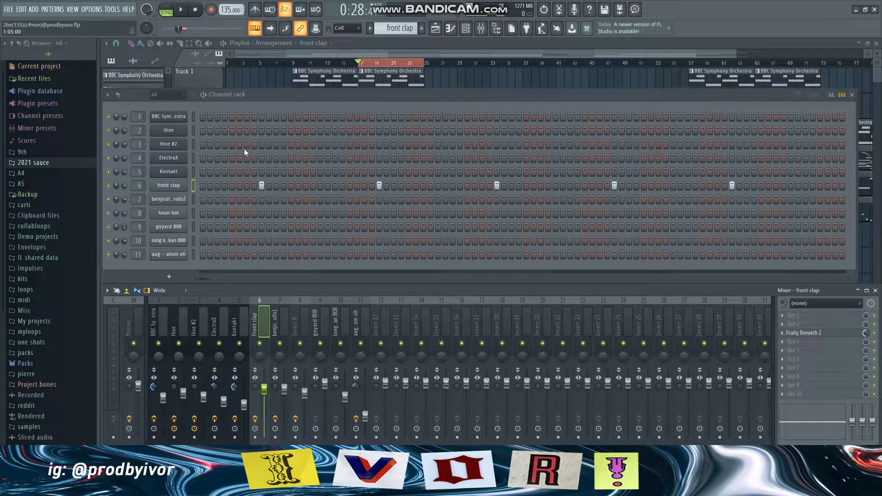
Examine the front clap's notes in the piano roll and play them in pattern mode, then stop playback
right_click(180, 186)
click(205, 185)
key(space)
scroll(495, 286, down, 3)
key(space)
click(166, 9)
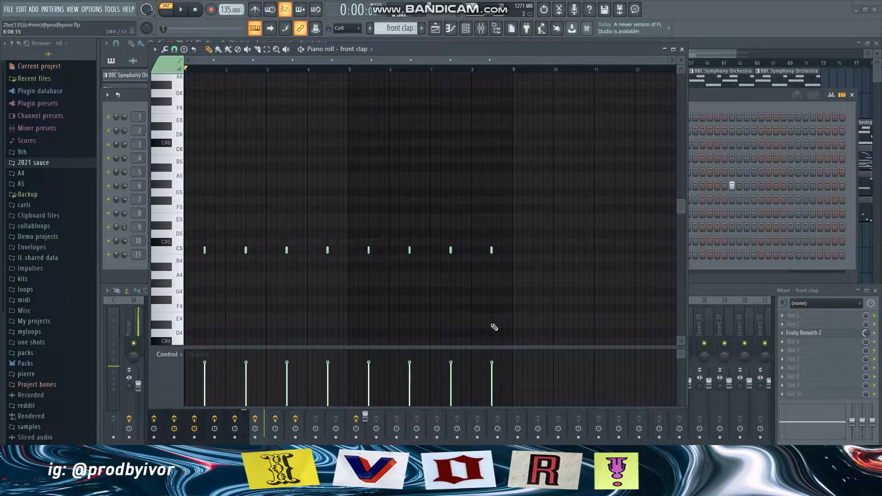
key(space)
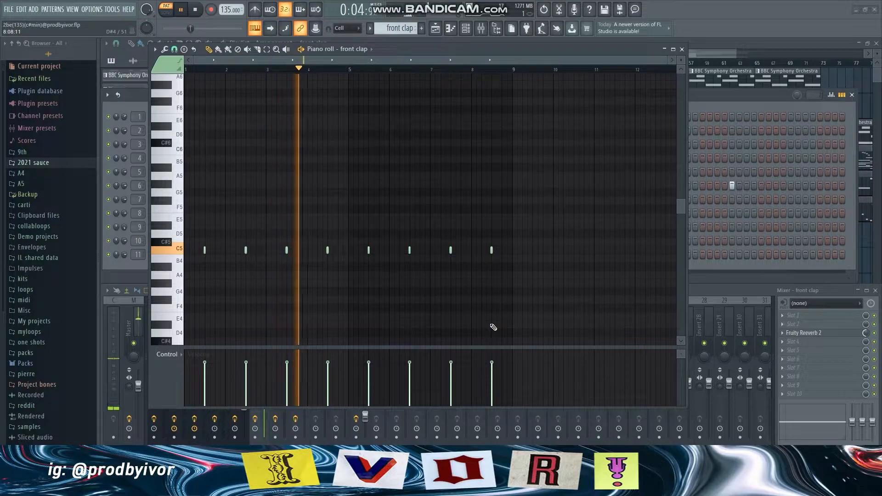
key(space)
Switch to the benjicold snare pattern, examine its notes in the piano roll and play them, closing the piano roll after stopping playback
key(F7)
scroll(404, 30, down, 1)
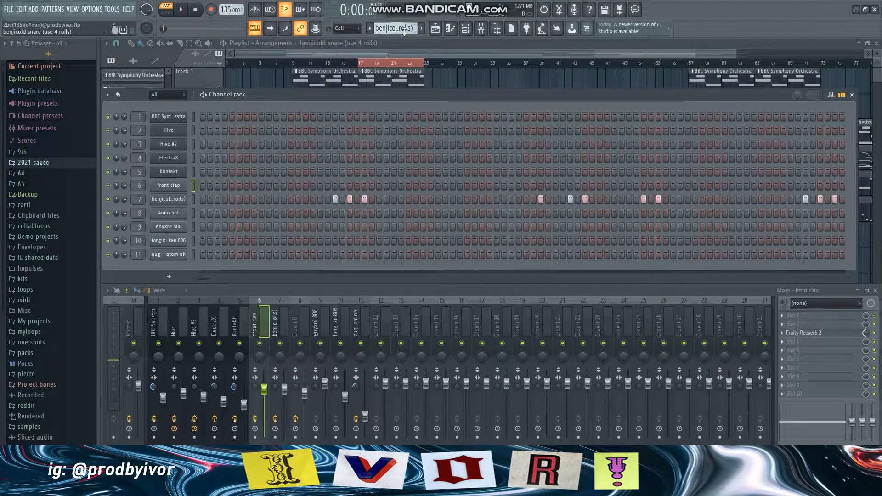
right_click(190, 197)
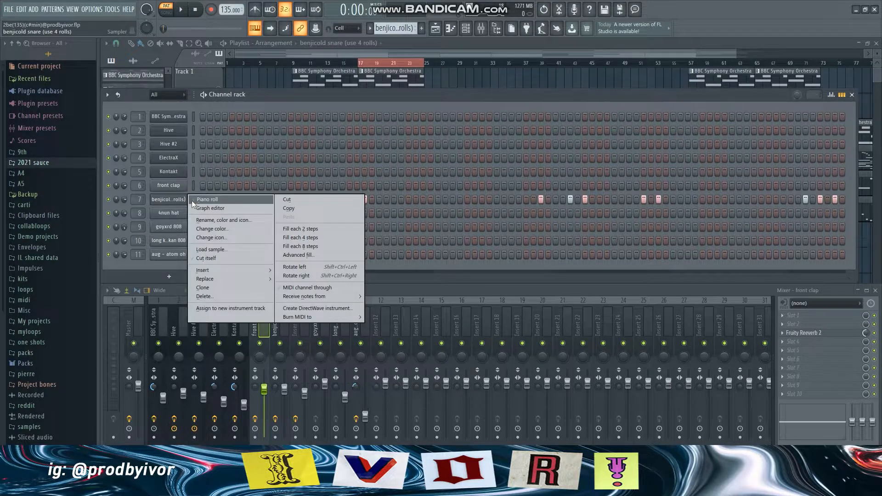
click(197, 200)
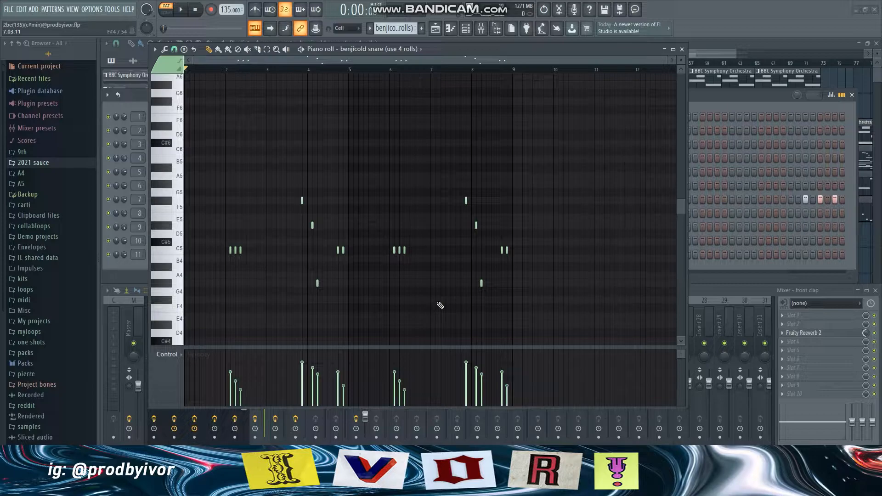
key(space)
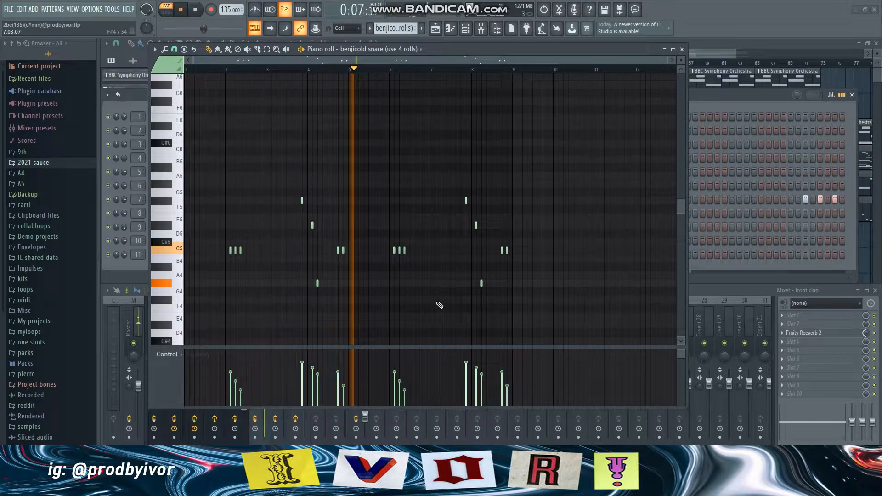
key(space)
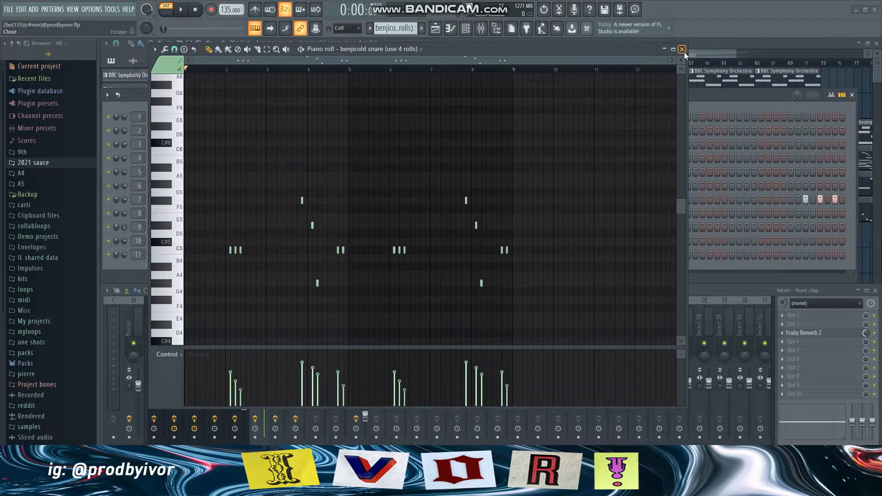
click(682, 50)
Switch to the 4nun hat pattern and examine its hi-hat notes and rolls up close in the piano roll
scroll(382, 30, down, 2)
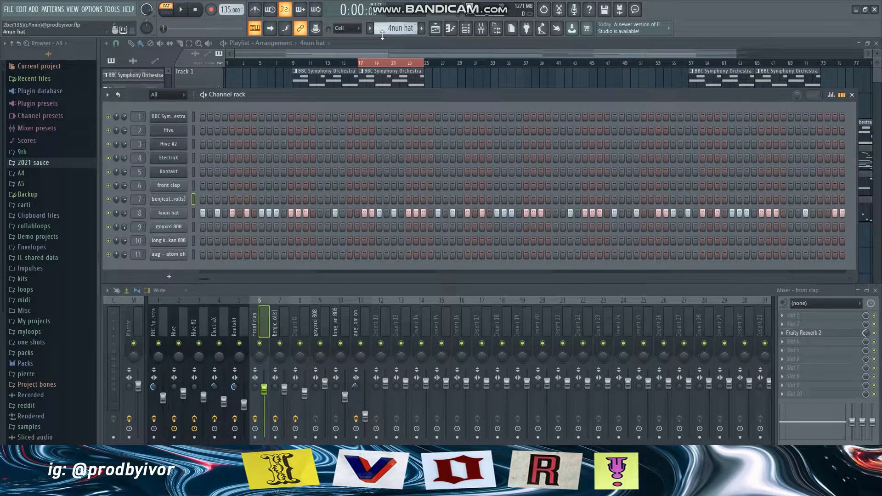
right_click(173, 211)
click(208, 213)
scroll(452, 225, down, 3)
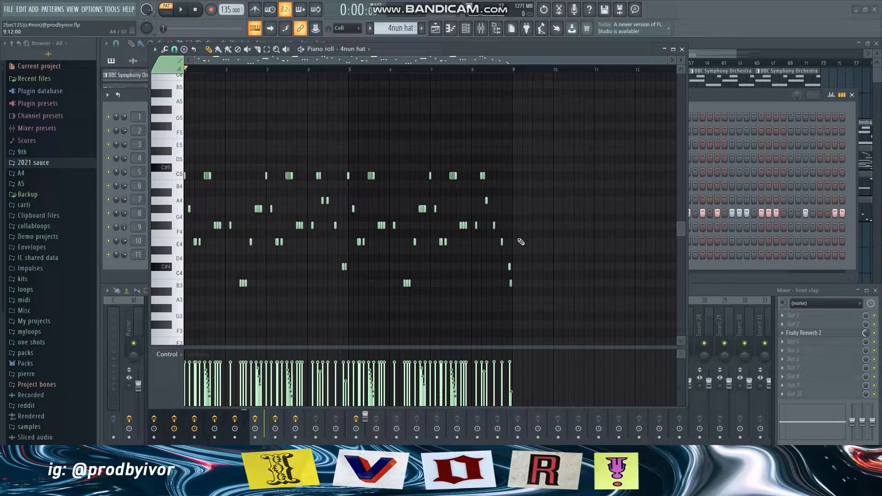
ctrl+scroll(500, 268, up, 5)
drag(627, 147, 445, 312)
ctrl+click(560, 183)
ctrl+scroll(473, 265, down, 5)
Play the 4nun hat pattern through, then stop playback and close its piano roll
key(space)
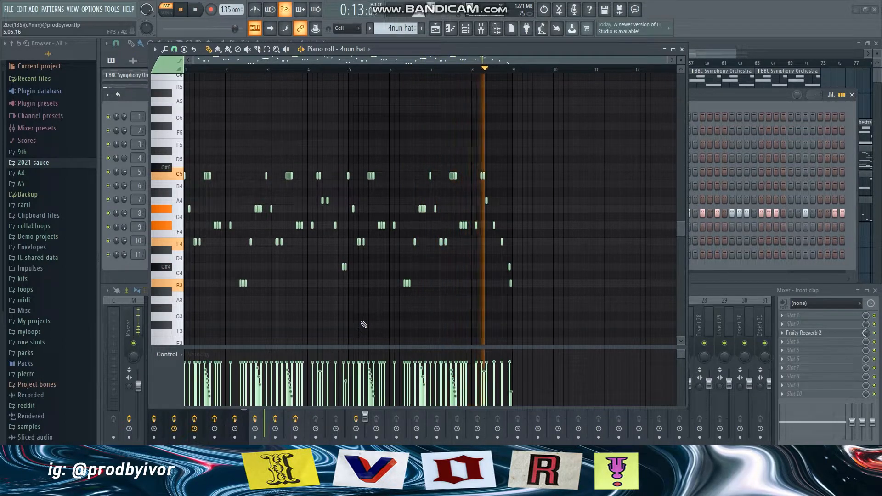
key(space)
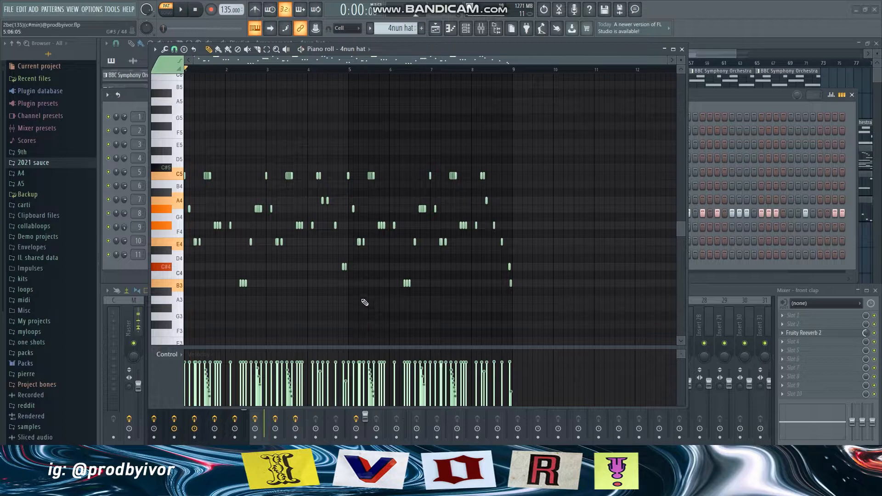
key(F7)
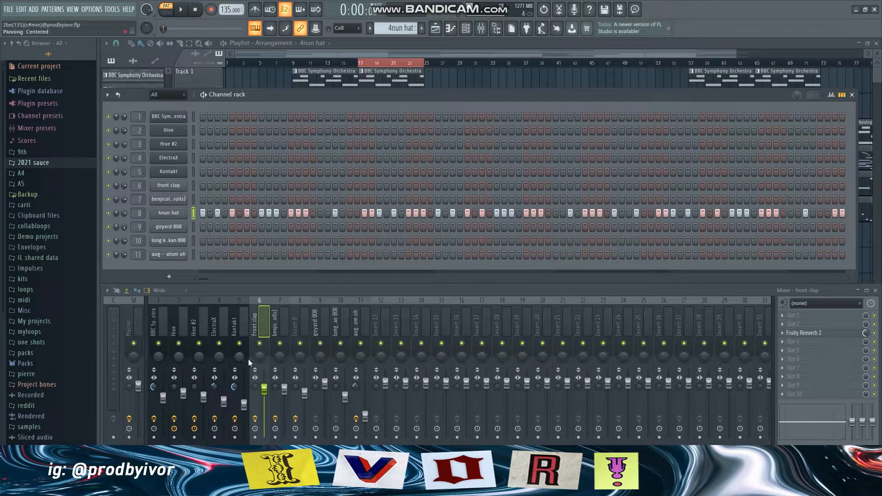
Inspect the Fruity Reeverb 2 settings on the benjicold snare mixer track and close the effect
click(281, 323)
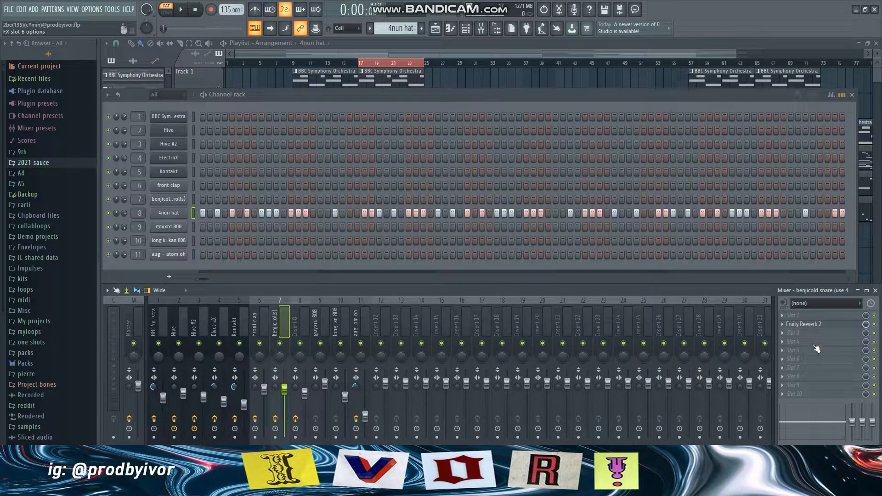
click(817, 325)
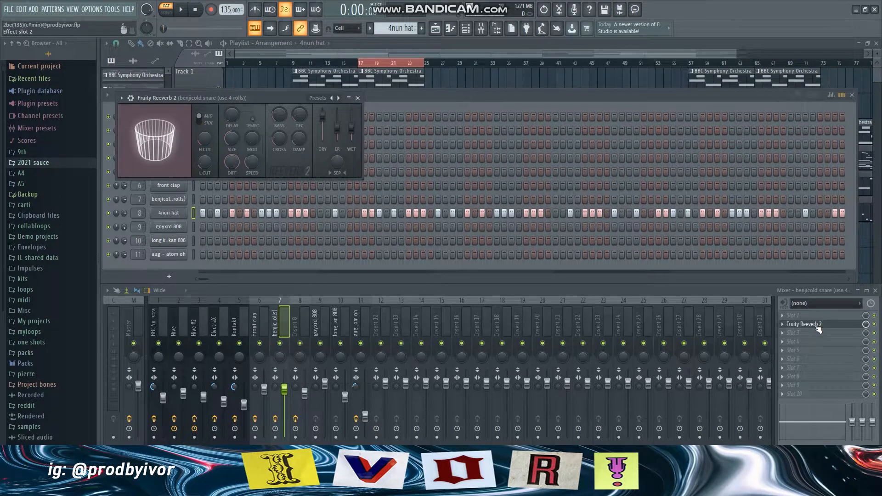
click(818, 325)
Inspect the Fruity Delay 3 and Fruity Reeverb 2 settings on the Insert 8 mixer track, closing each effect
click(322, 319)
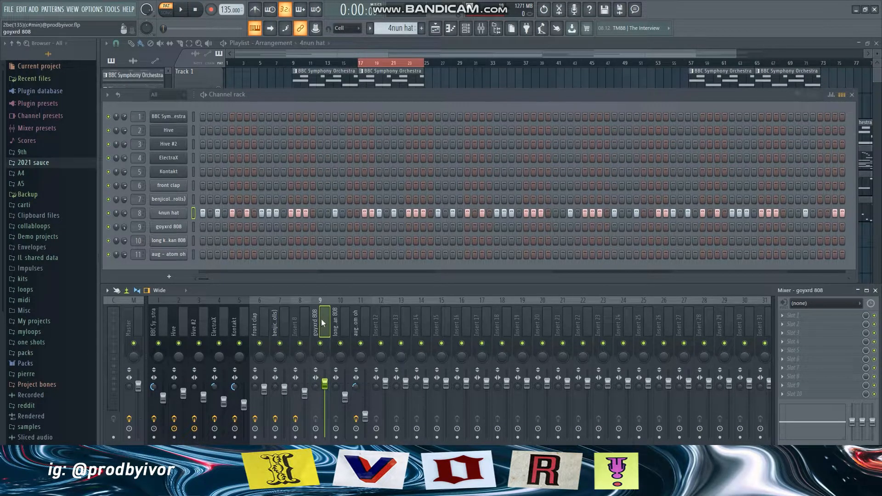
click(297, 327)
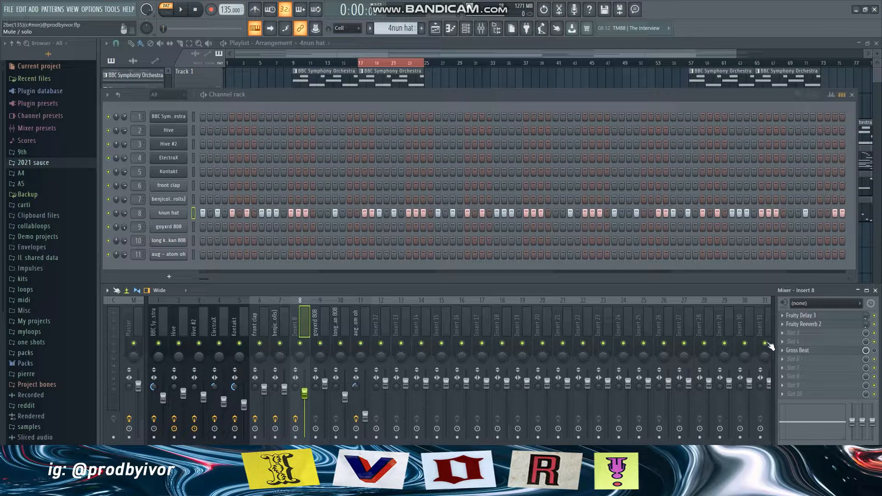
click(826, 318)
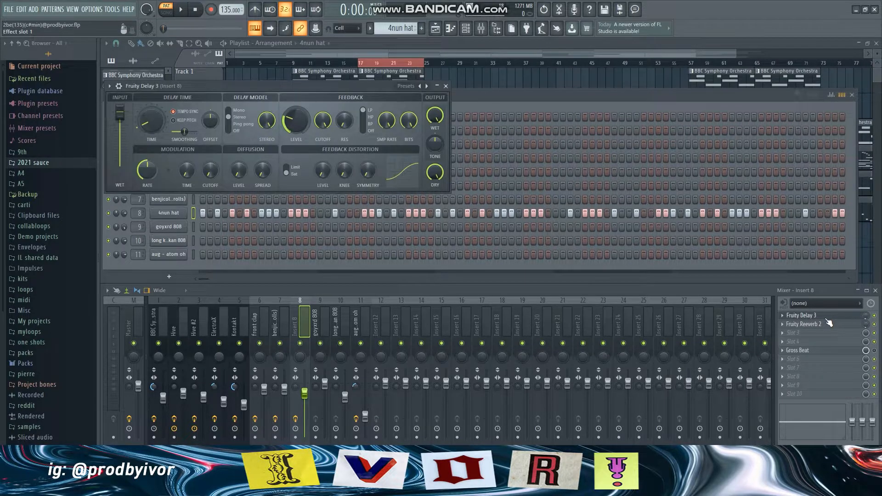
click(827, 320)
click(827, 325)
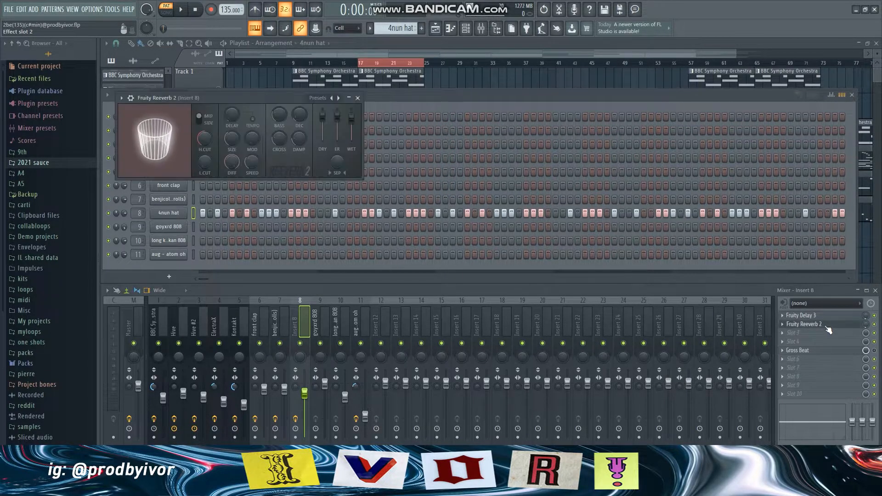
click(827, 324)
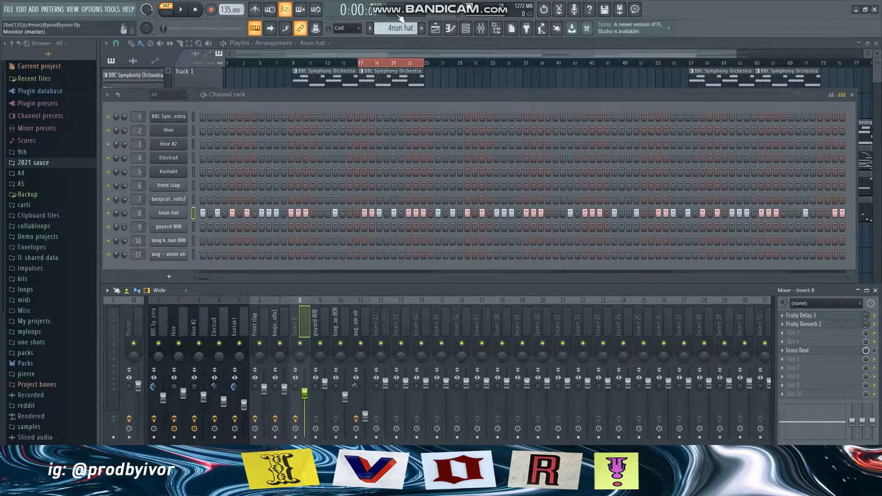
Switch to the goyxrd 808 pattern, examine and play its notes in the piano roll, and close the piano roll
scroll(387, 29, down, 1)
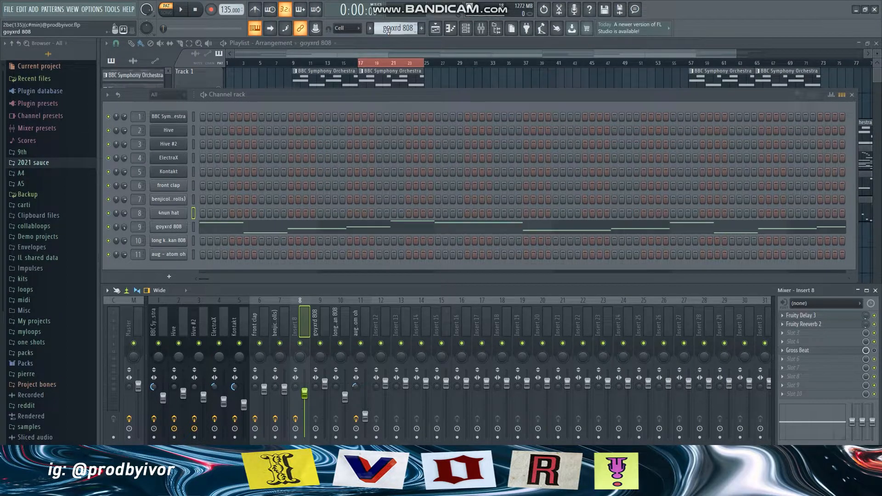
click(244, 232)
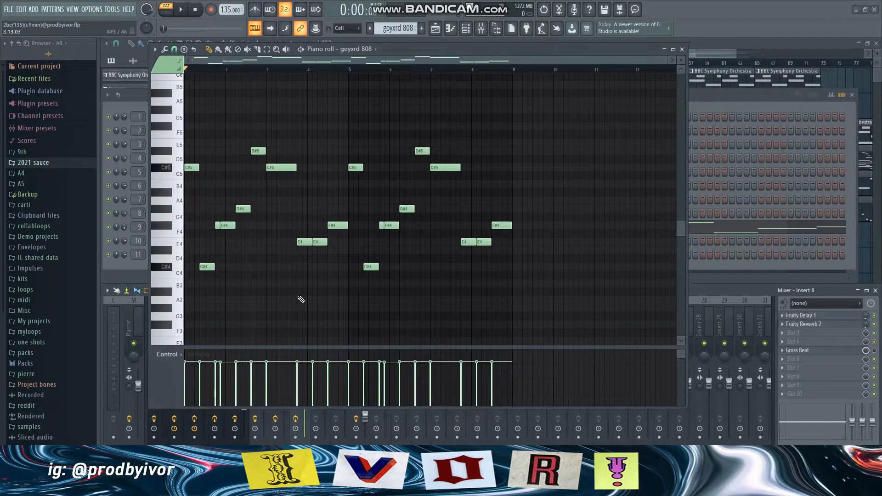
key(space)
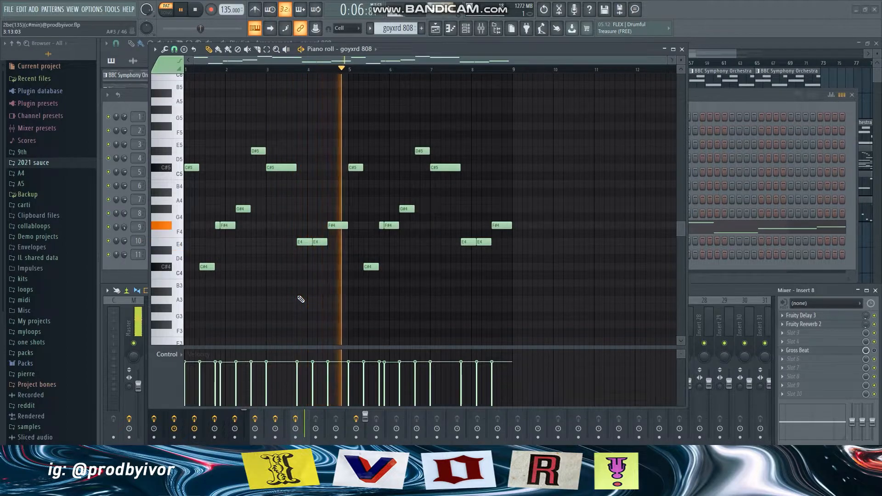
key(space)
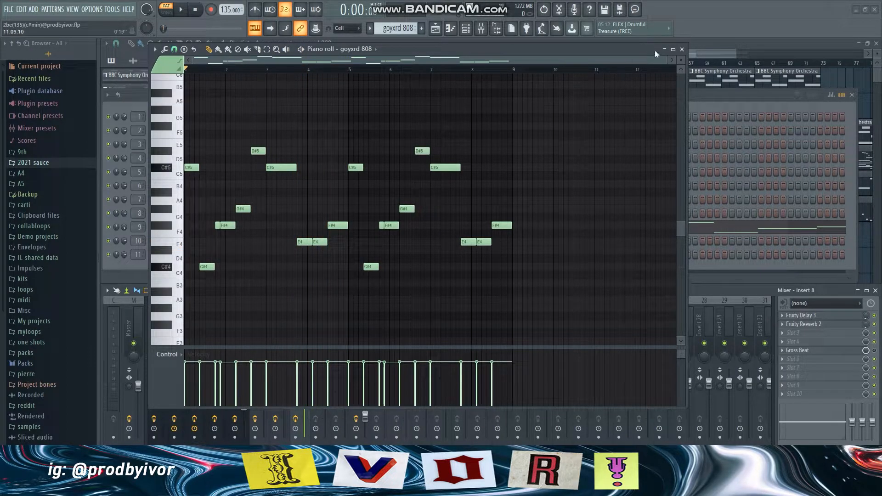
click(682, 49)
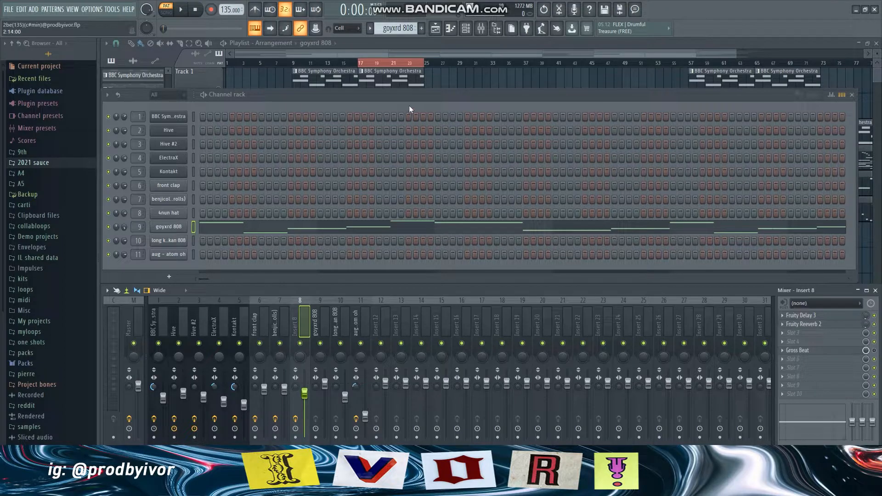
Switch to the long kankan 808 pattern, examine and play its notes in the piano roll, and close the piano roll
scroll(400, 28, down, 1)
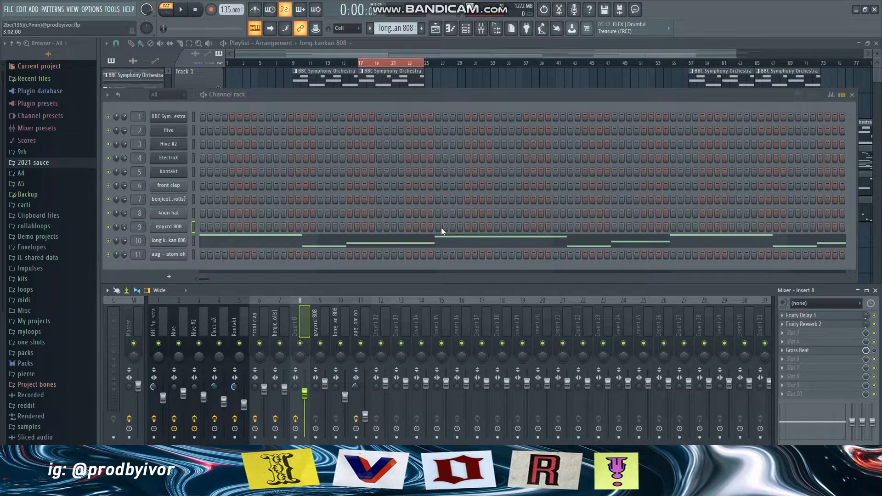
click(436, 247)
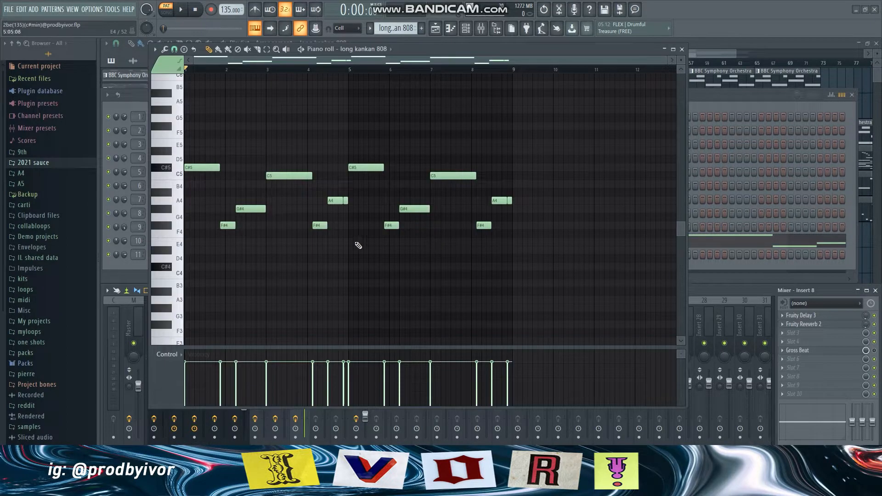
scroll(359, 245, up, 3)
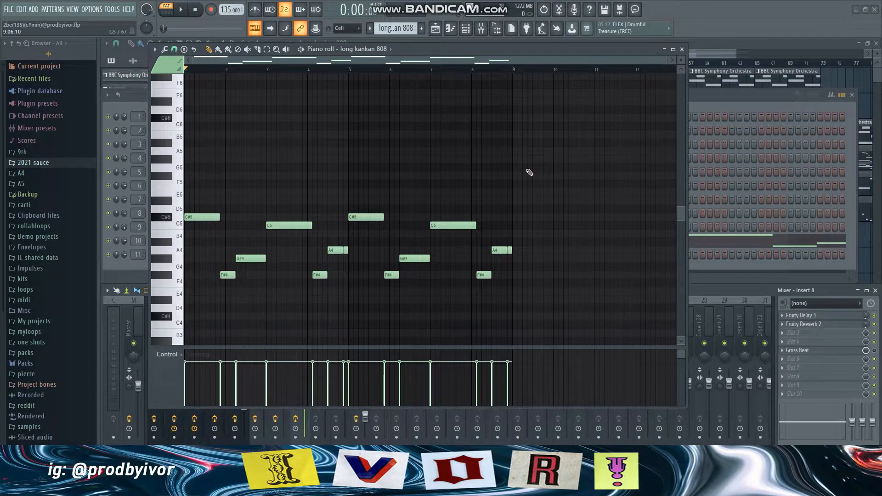
key(space)
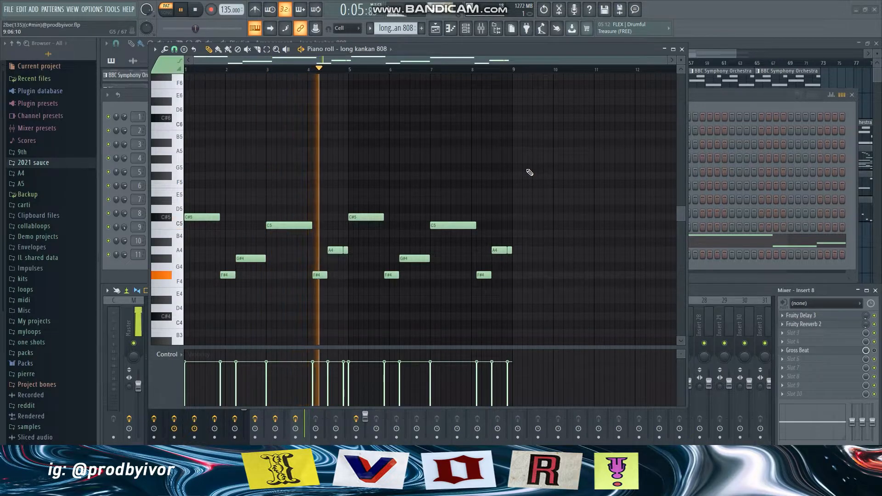
key(space)
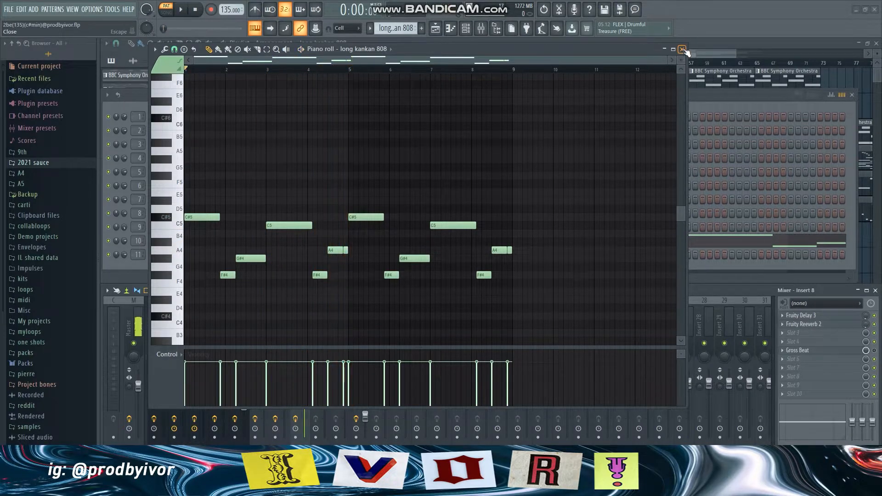
click(682, 49)
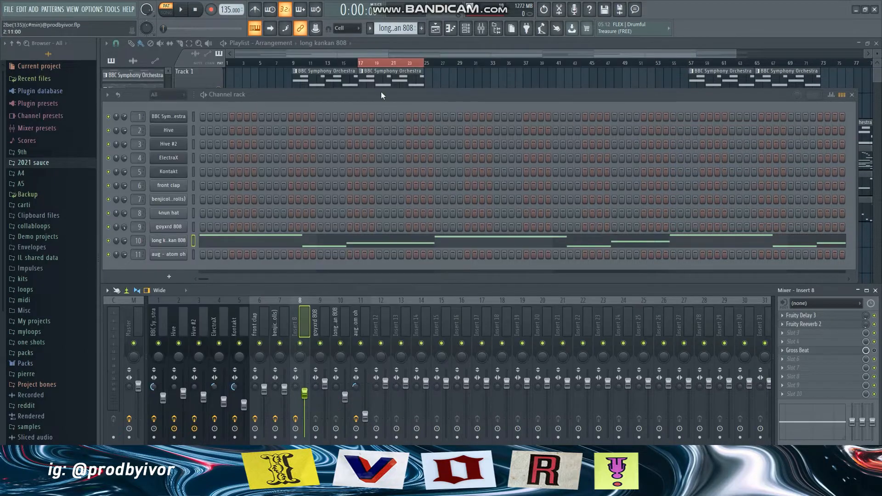
Switch to the aug - atom oh pattern, play both open hat groups in its piano roll, and return to the playlist
scroll(396, 29, down, 1)
right_click(176, 254)
click(199, 254)
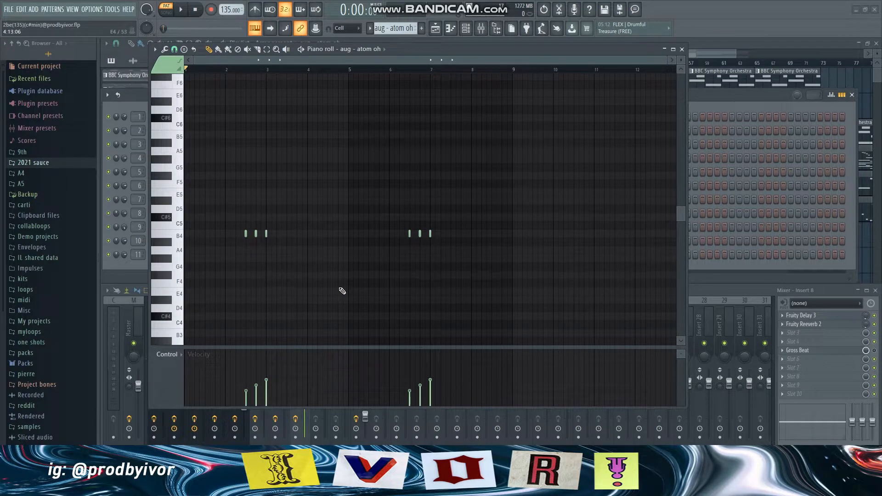
key(space)
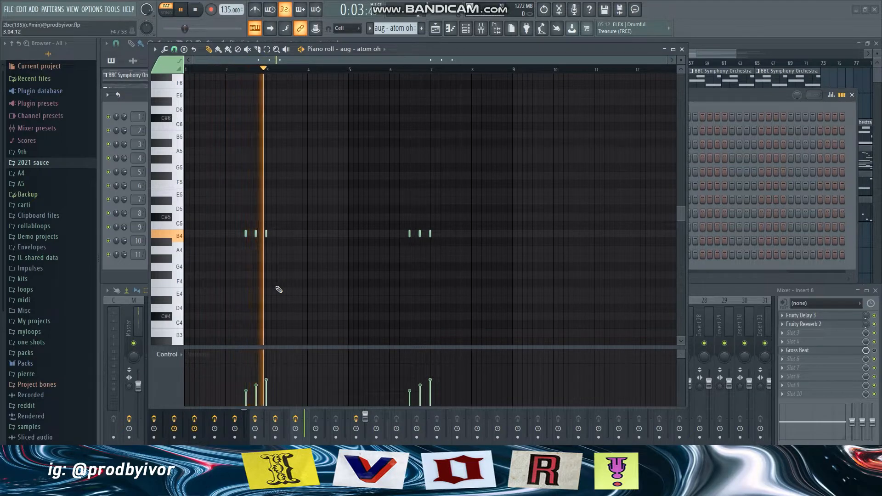
click(388, 68)
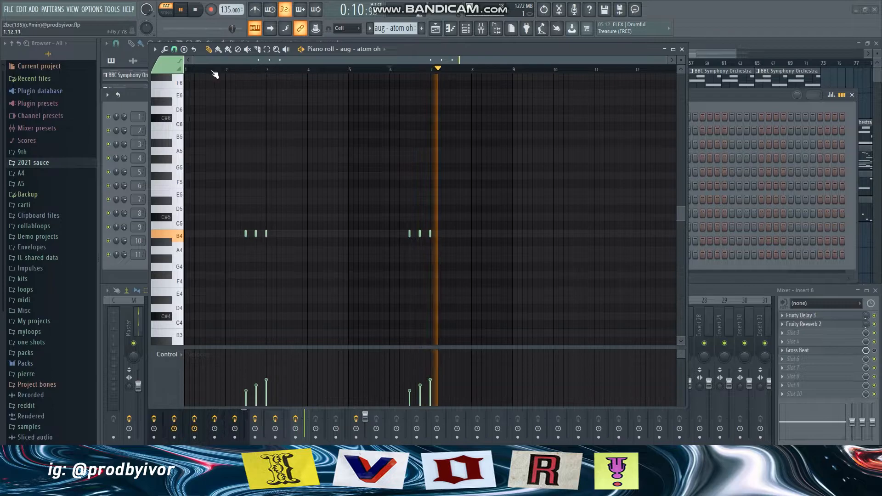
key(space)
click(681, 48)
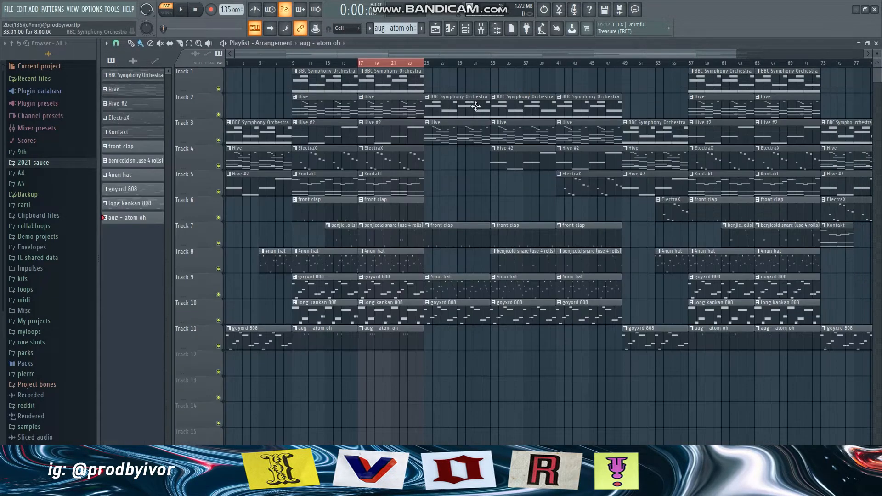
Mute the five melody clips on tracks 1 to 5 from bar 17 and play the drums and 808s in song mode
click(540, 87)
mouse_move(413, 81)
mouse_down()
mouse_move(395, 98)
mouse_move(394, 179)
mouse_up()
click(365, 65)
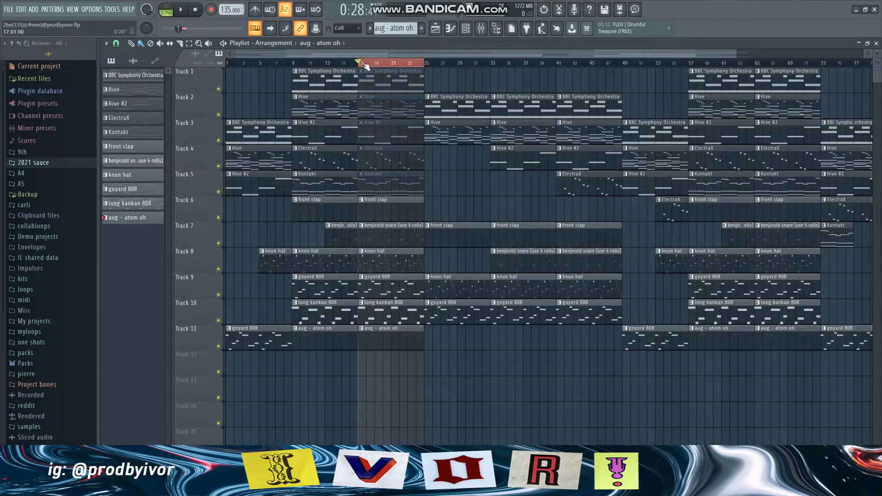
key(space)
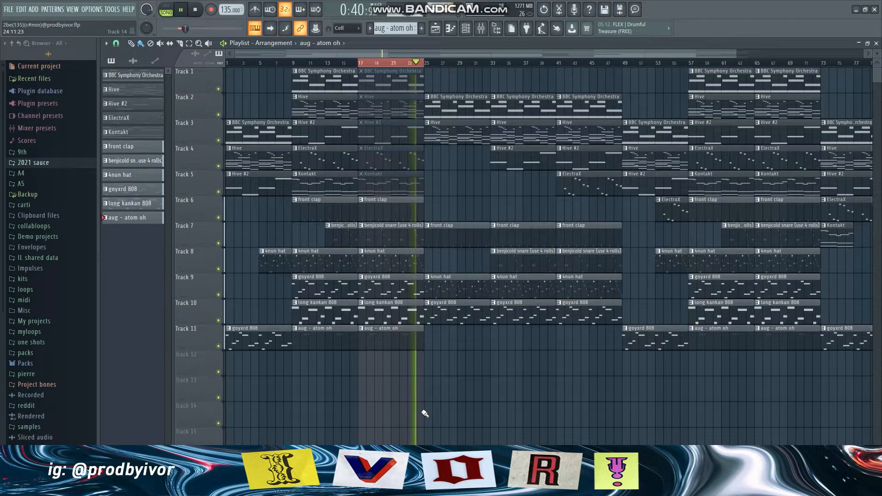
key(space)
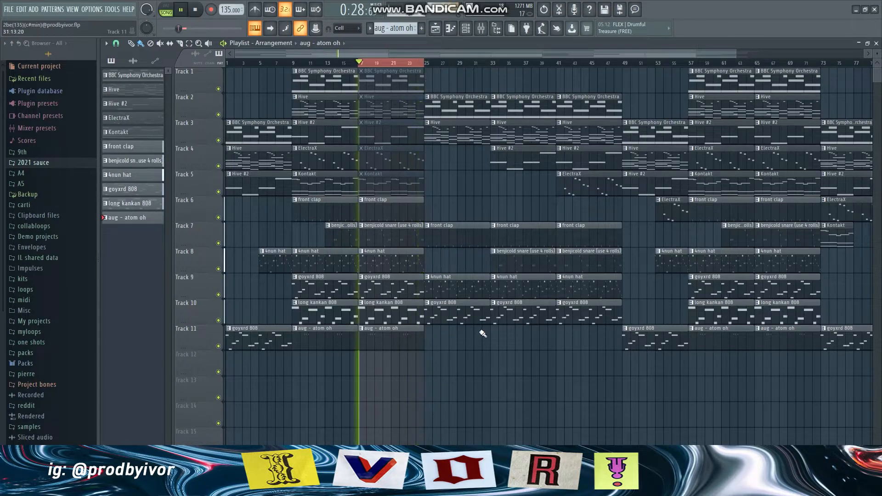
Mute the long kankan 808 clip at bar 17 and play the section with only the goyxrd 808, then stop
drag(429, 329, 422, 323)
click(416, 339)
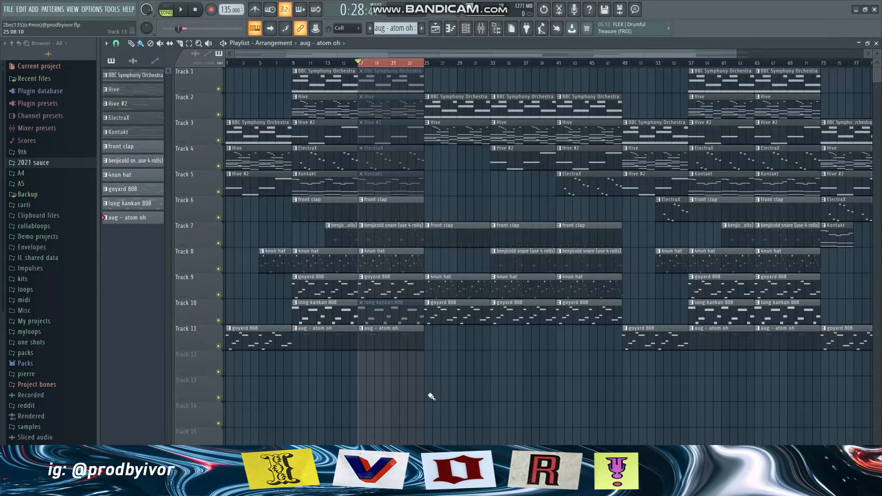
key(space)
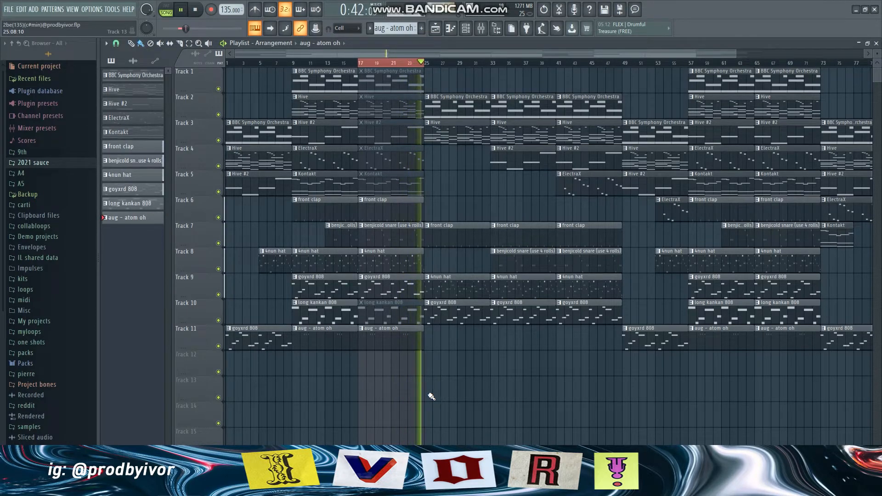
key(space)
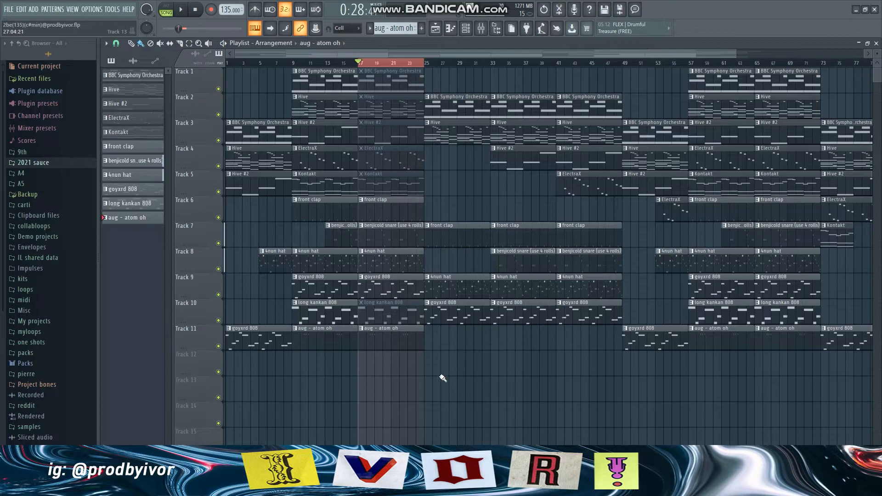
Unmute the long kankan 808 clip and the five melody clips at bar 17, and show the mixer below the playlist
alt+right_click(400, 332)
alt+right_click(404, 331)
alt+right_click(405, 310)
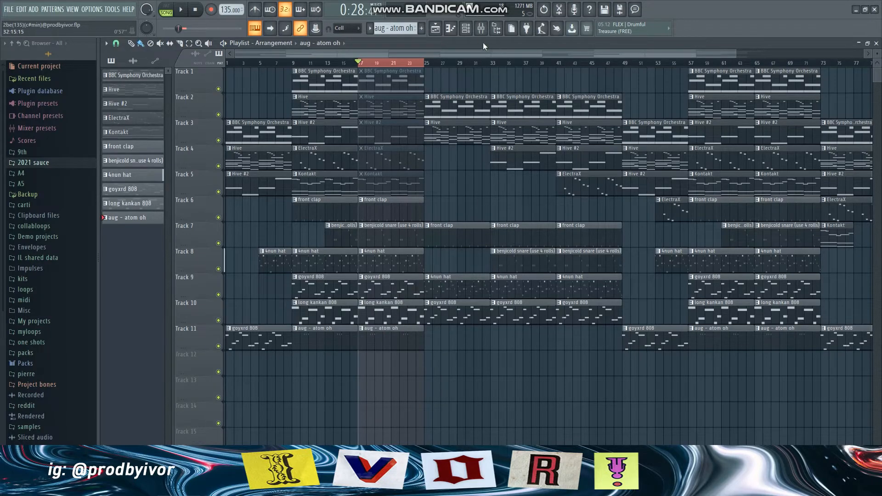
click(481, 29)
right_click(434, 194)
drag(434, 194, 405, 76)
click(481, 30)
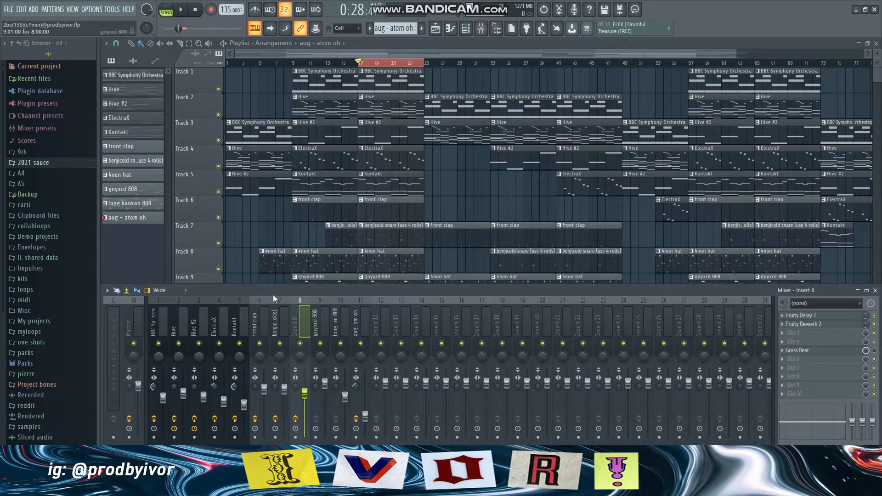